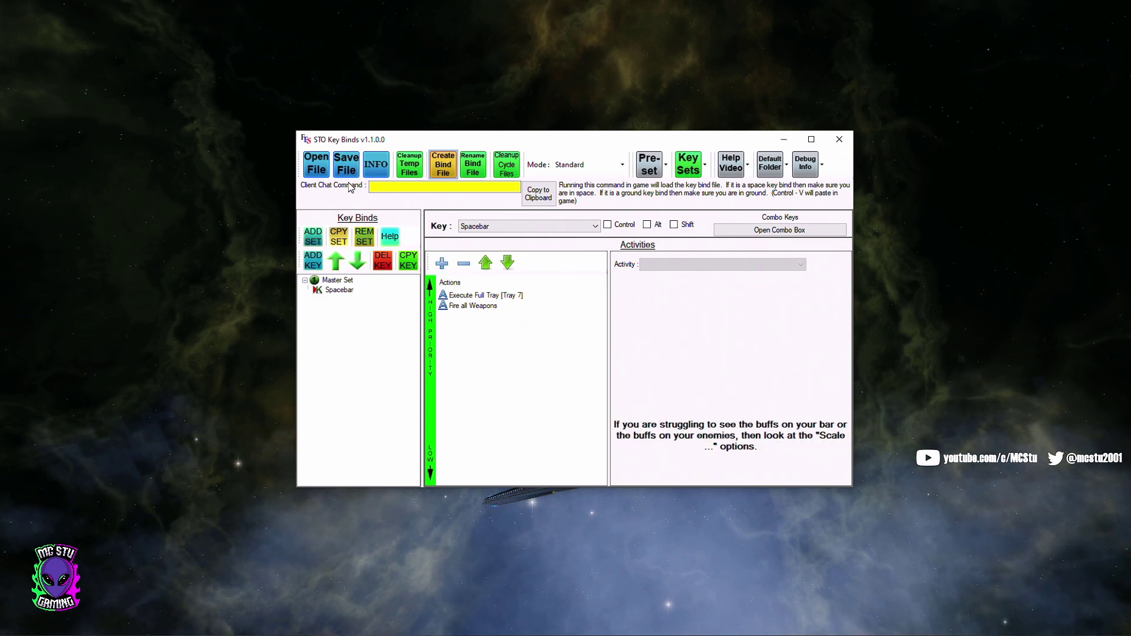
Save the Spacebar bind as the key bind file 'Test 2' in the Desktop folder
left_click(347, 164)
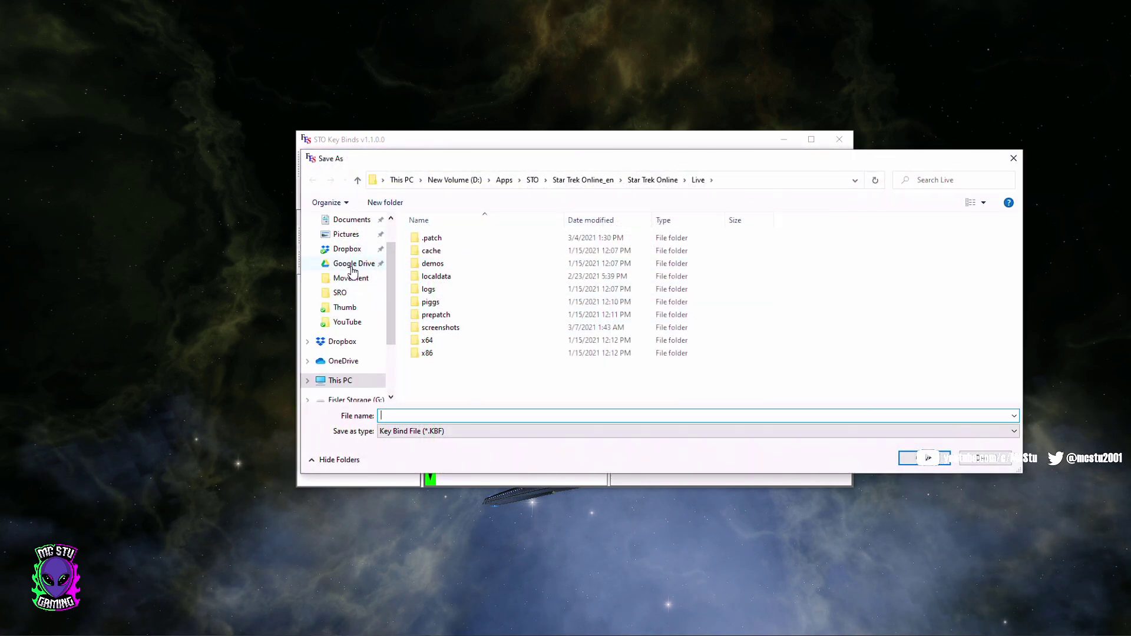
scroll(354, 271, "up", 3)
left_click(357, 244)
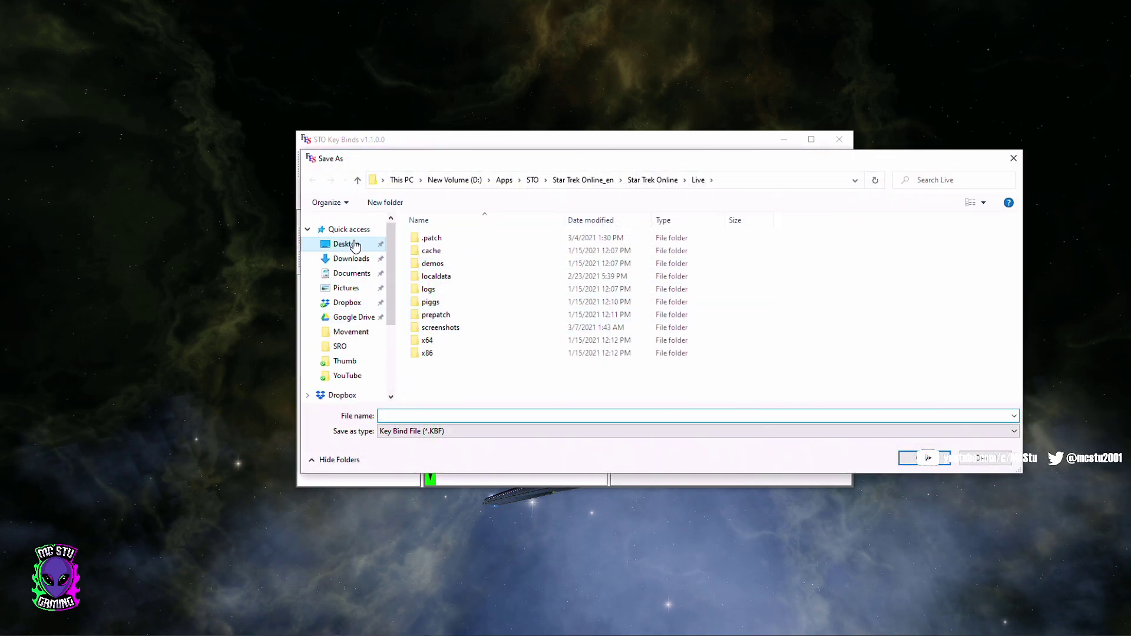
left_click(442, 412)
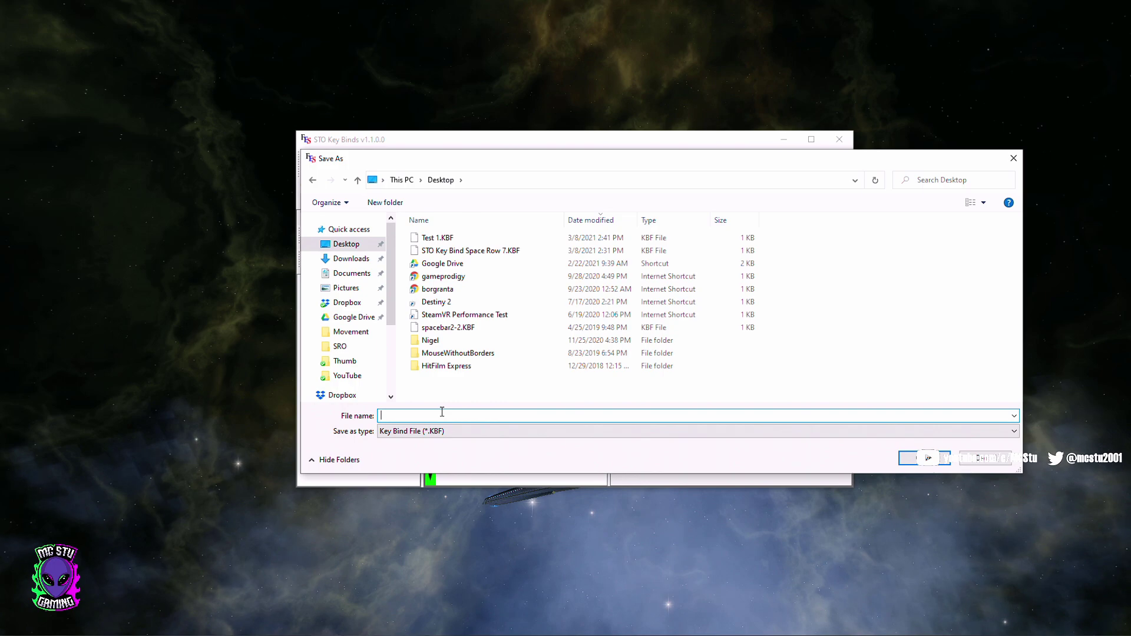
type("Test ")
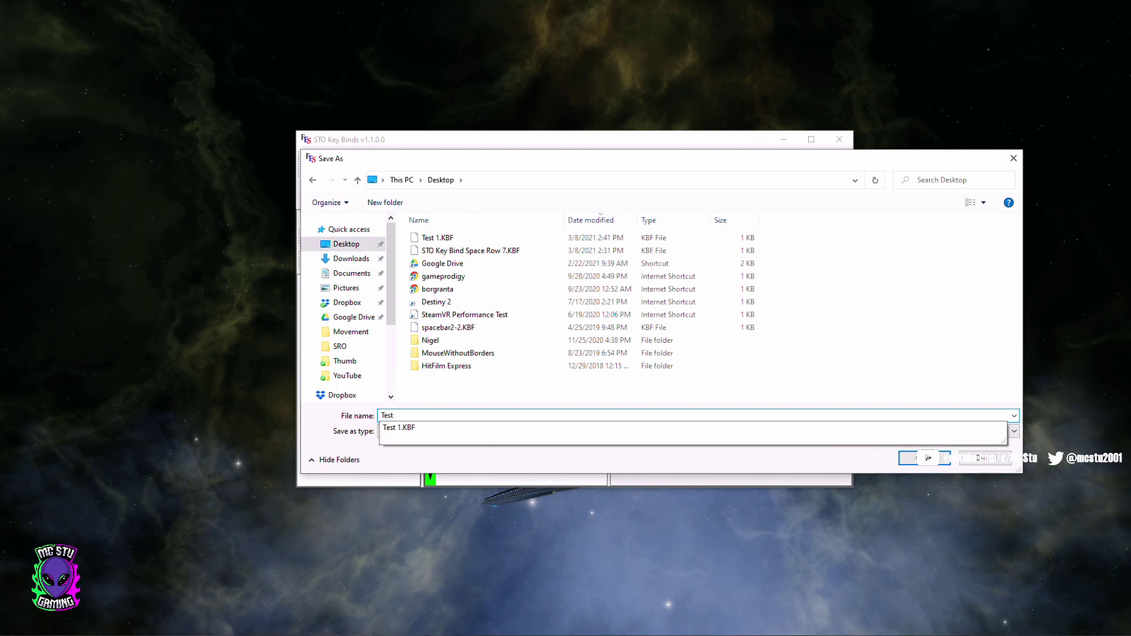
type("2")
key("Return")
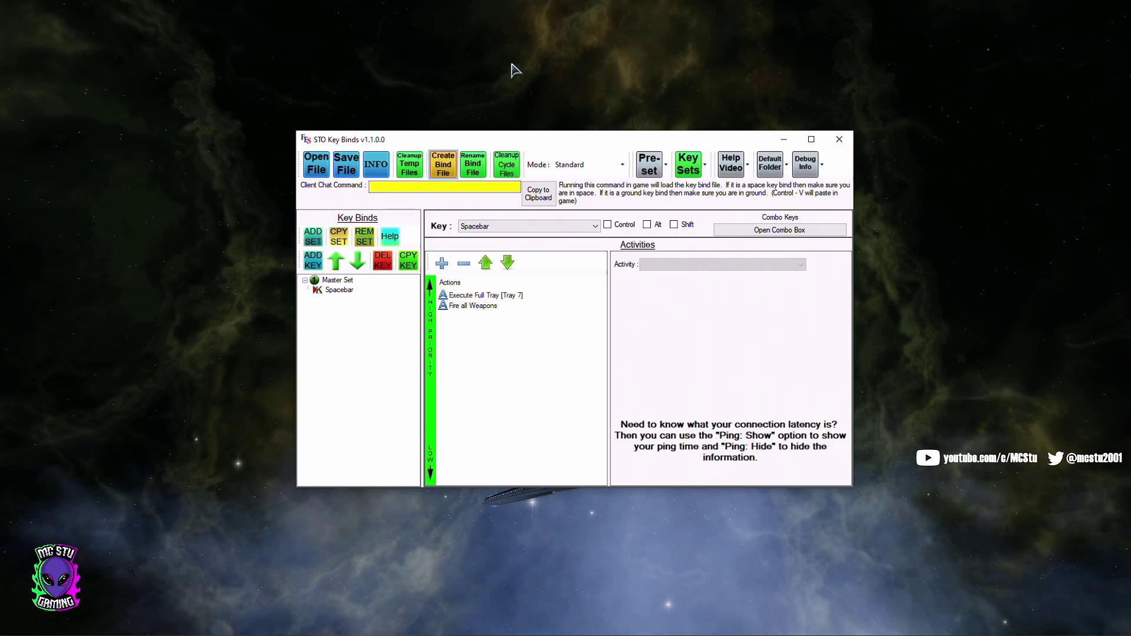
Create the bind file, copy its /bind_load_file command, and minimise STO Key Binds
left_click(444, 171)
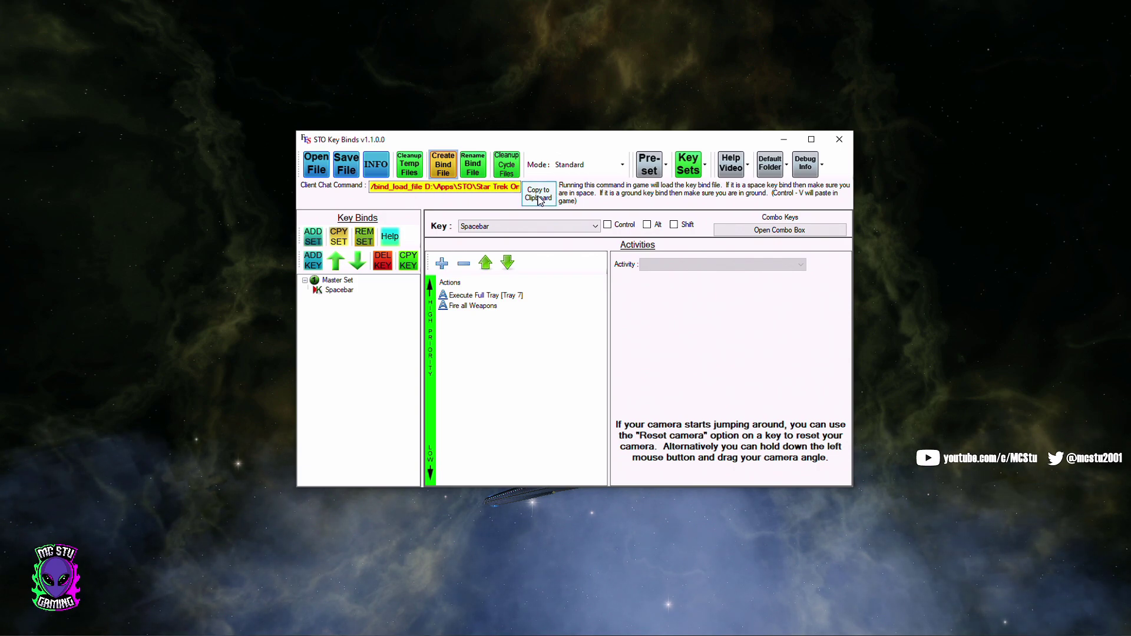
left_click(578, 81)
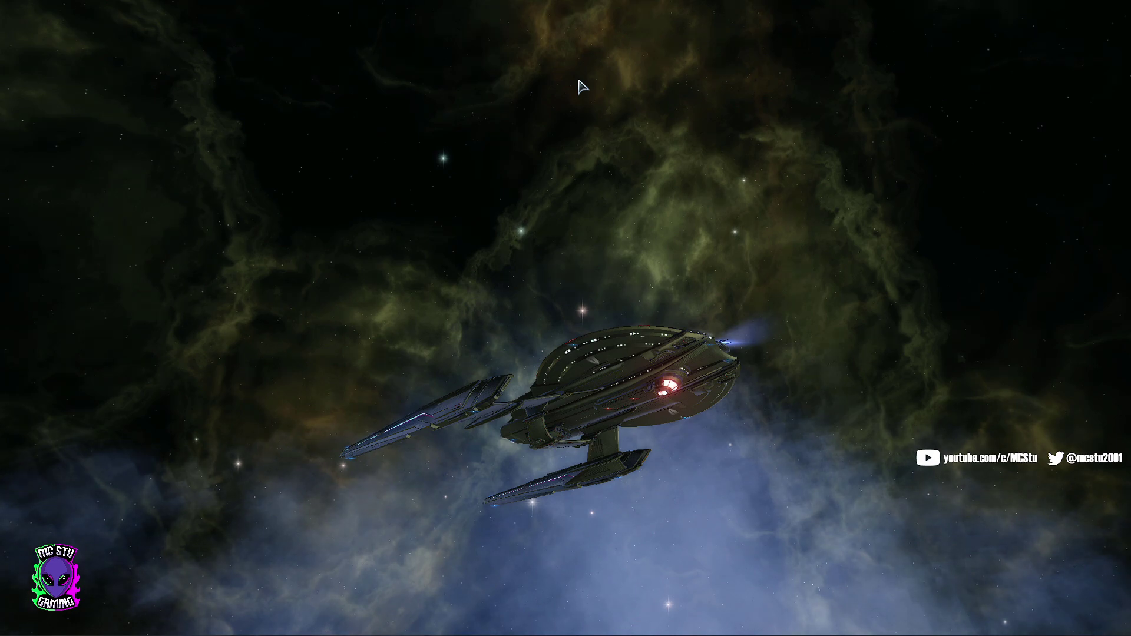
Restore the HUD, move the chat window to the centre, and paste and send the /bind_load_file command
key("ctrl+F12")
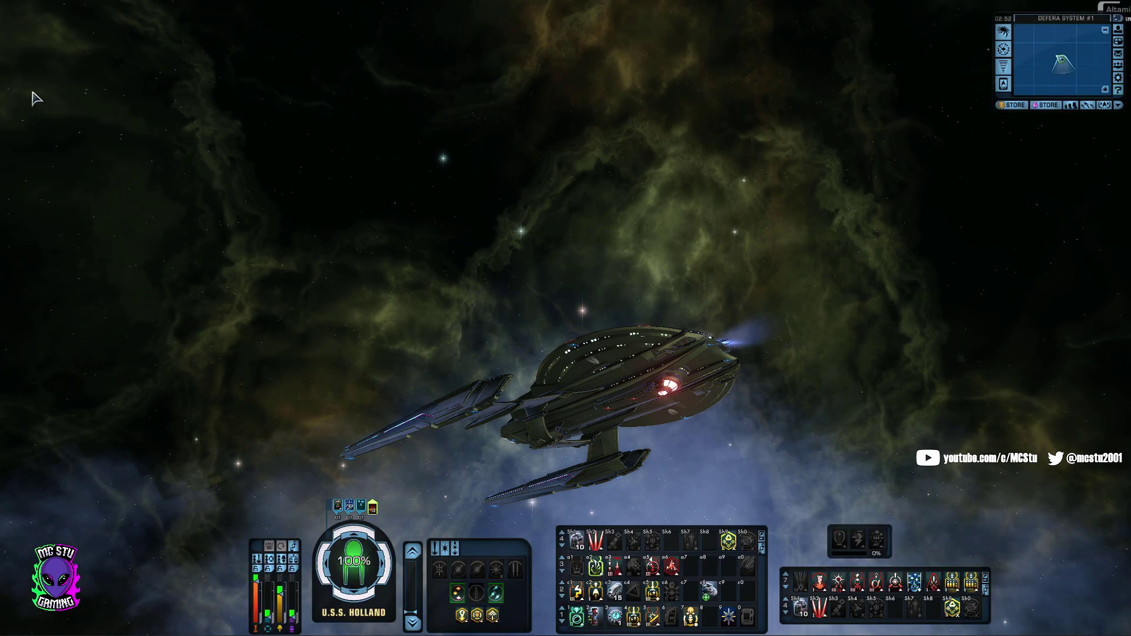
left_click_drag(6, 277, 489, 121)
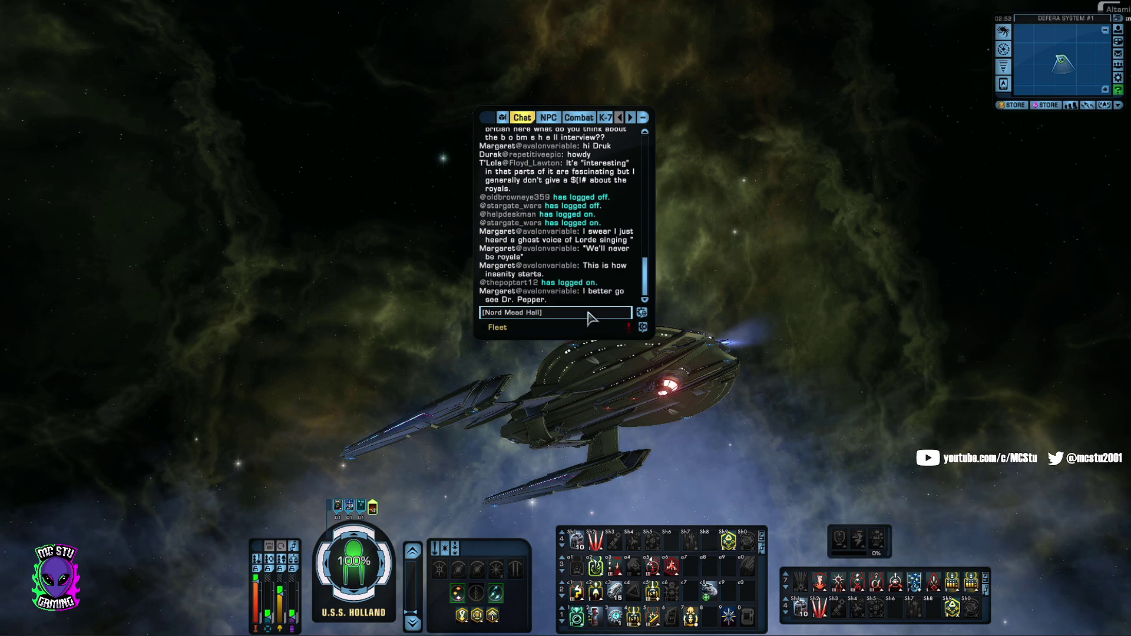
left_click(556, 315)
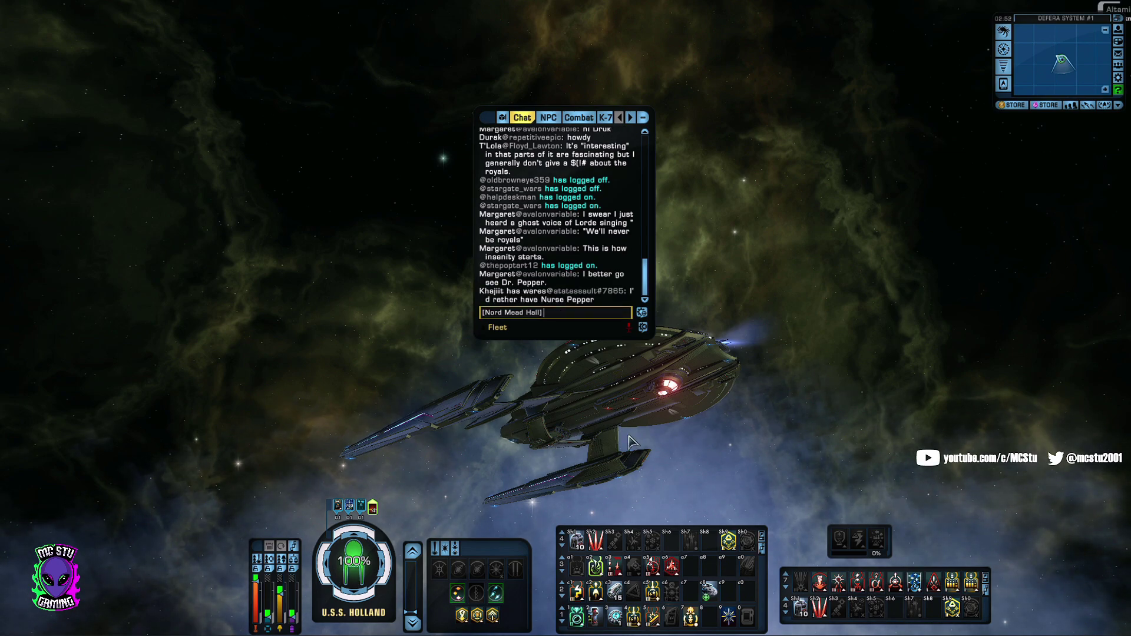
type("\\Live\\STOKB04017.txt")
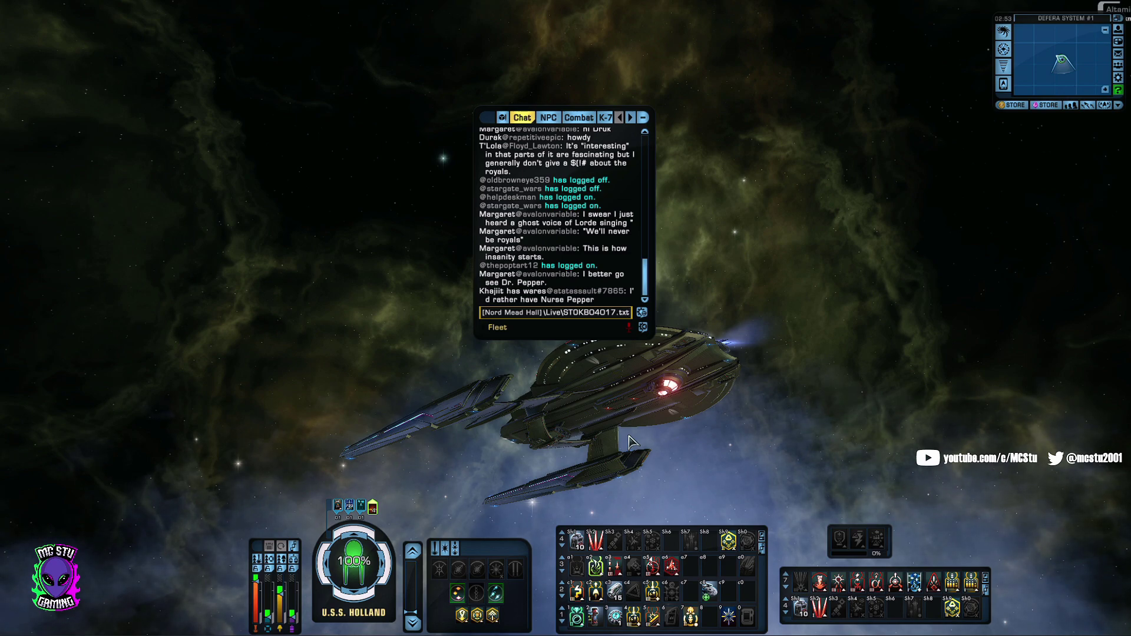
key("Return")
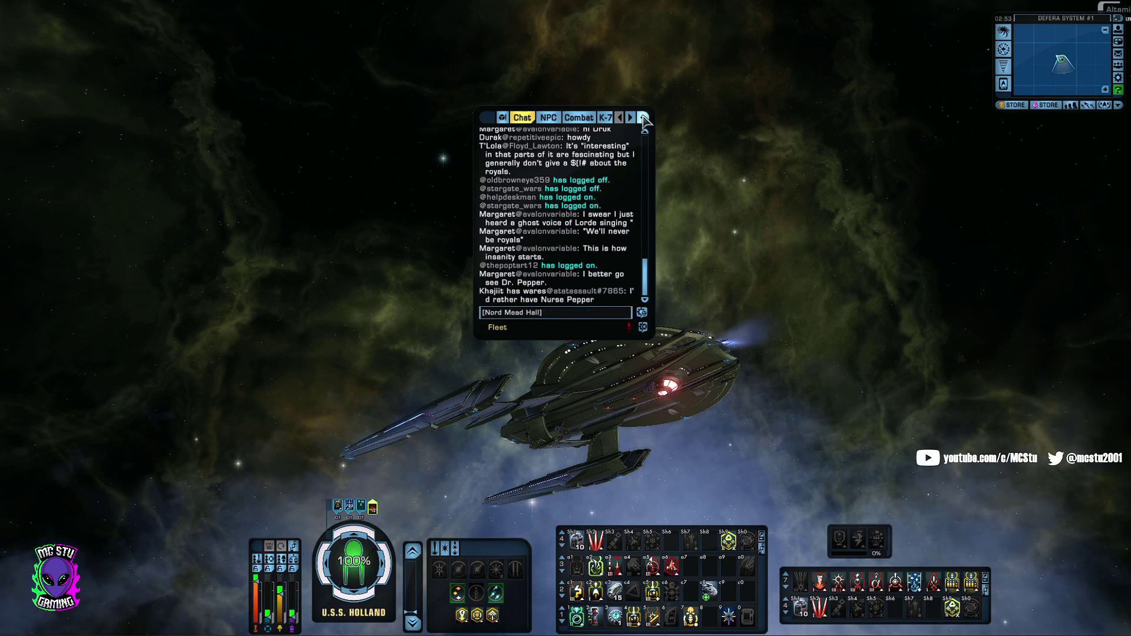
Move the chat window aside, test the Spacebar bind twice, and switch back to STO Key Binds
left_click_drag(494, 119, 0, 147)
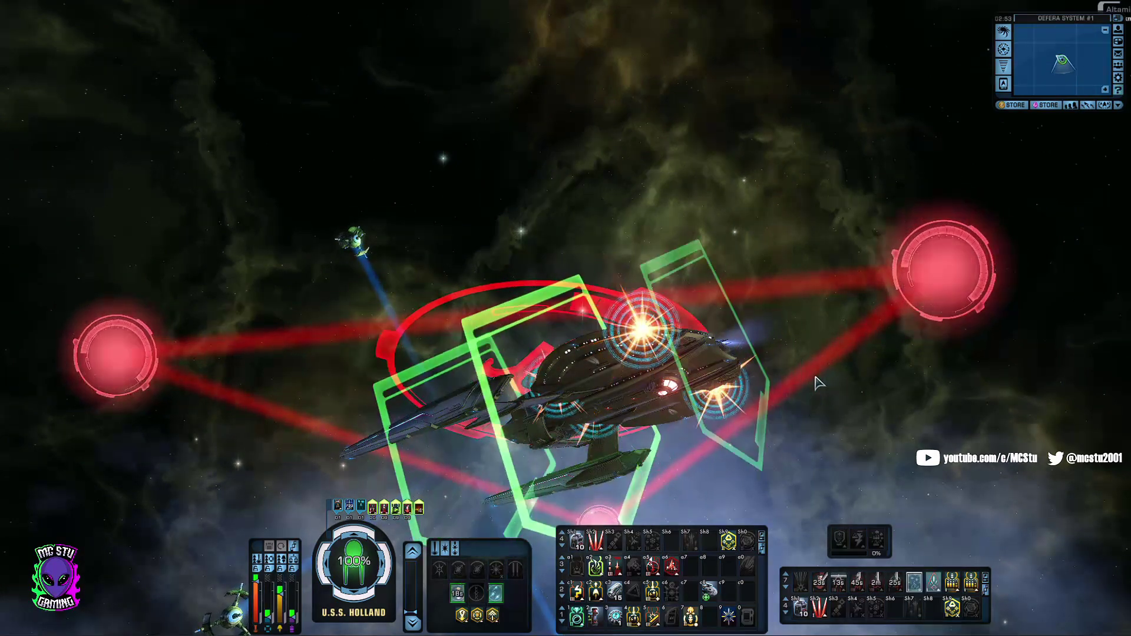
key("space")
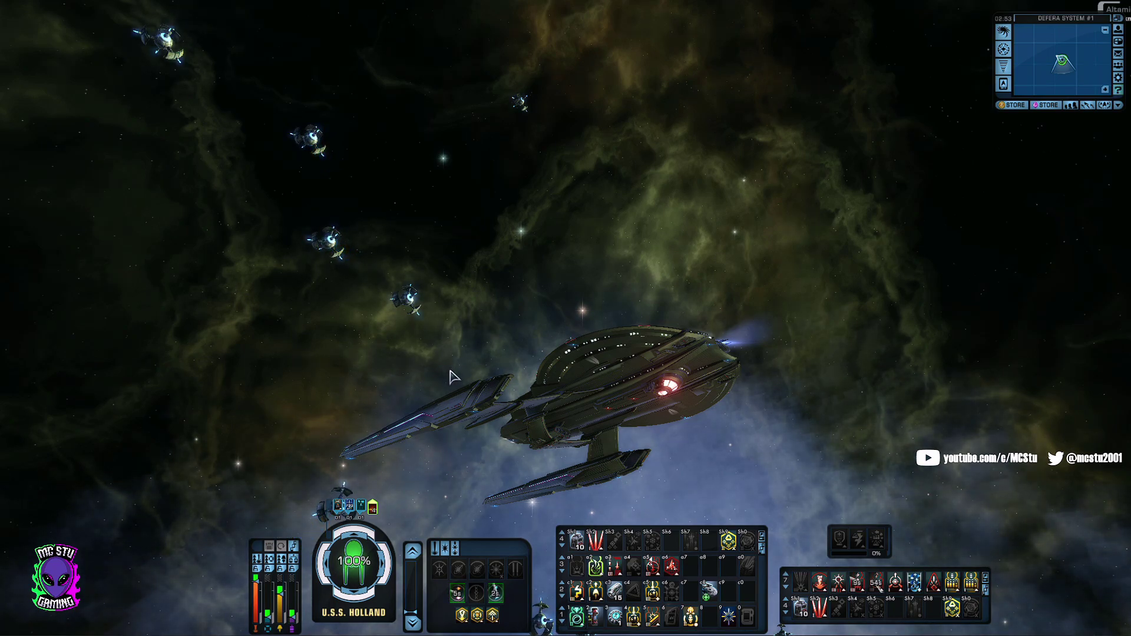
key("space")
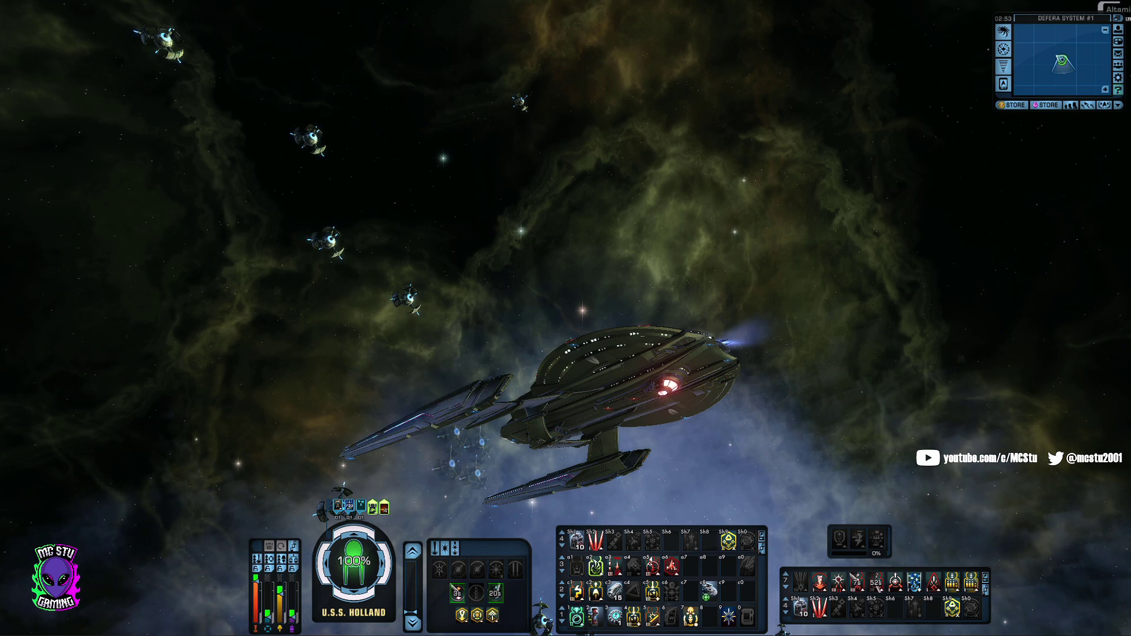
key("alt+Tab")
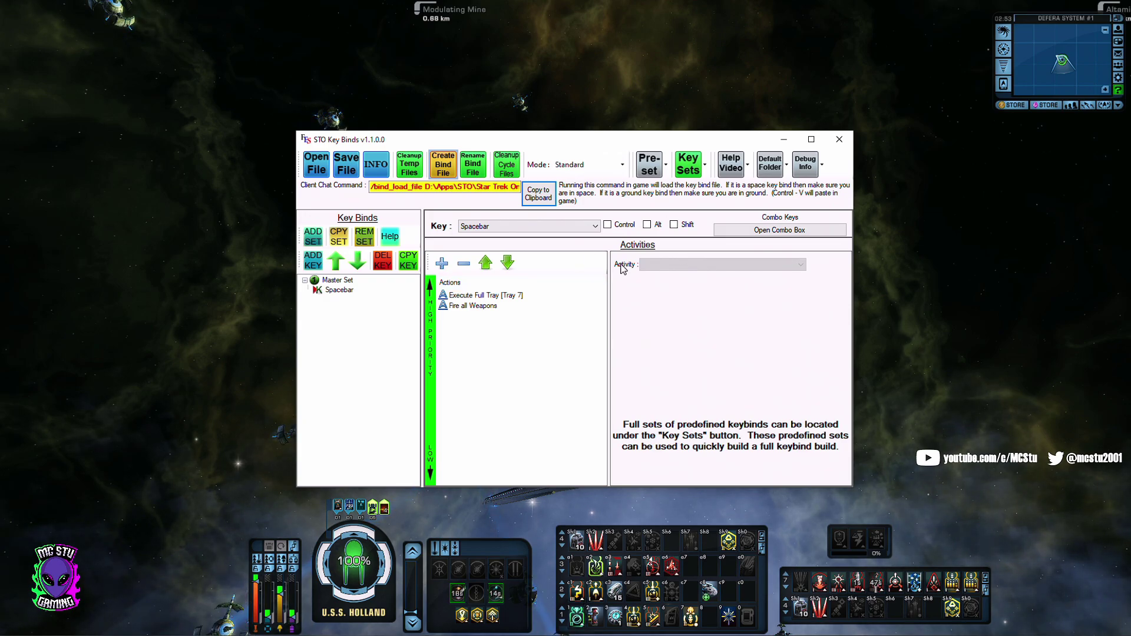
Open Test 2.KBF from the Desktop and create the bind file again
left_click(320, 163)
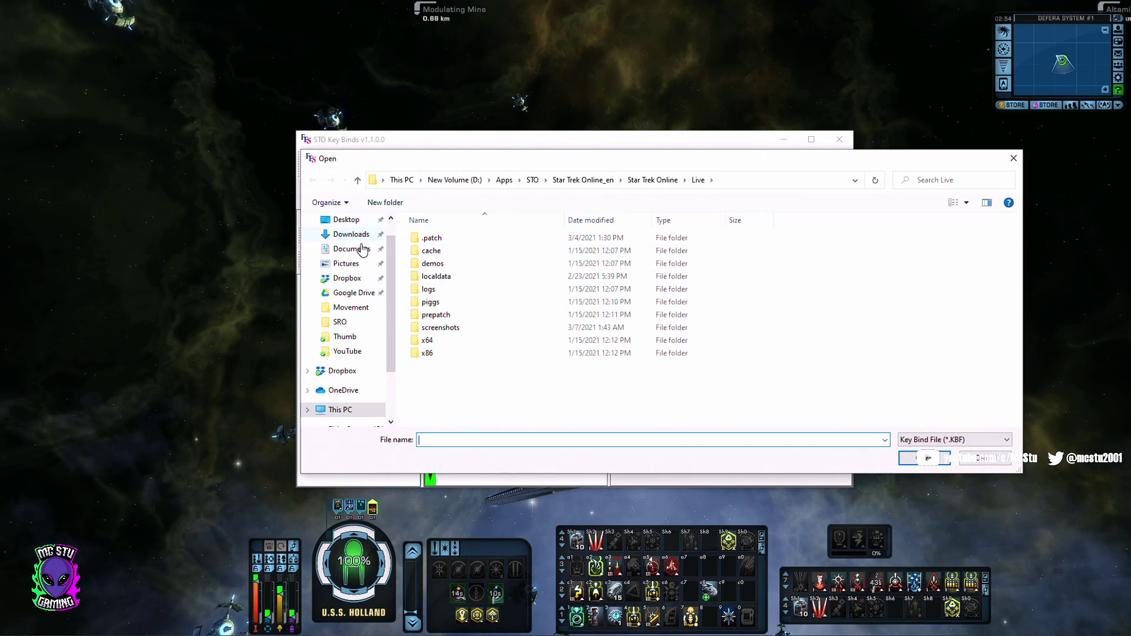
left_click(357, 222)
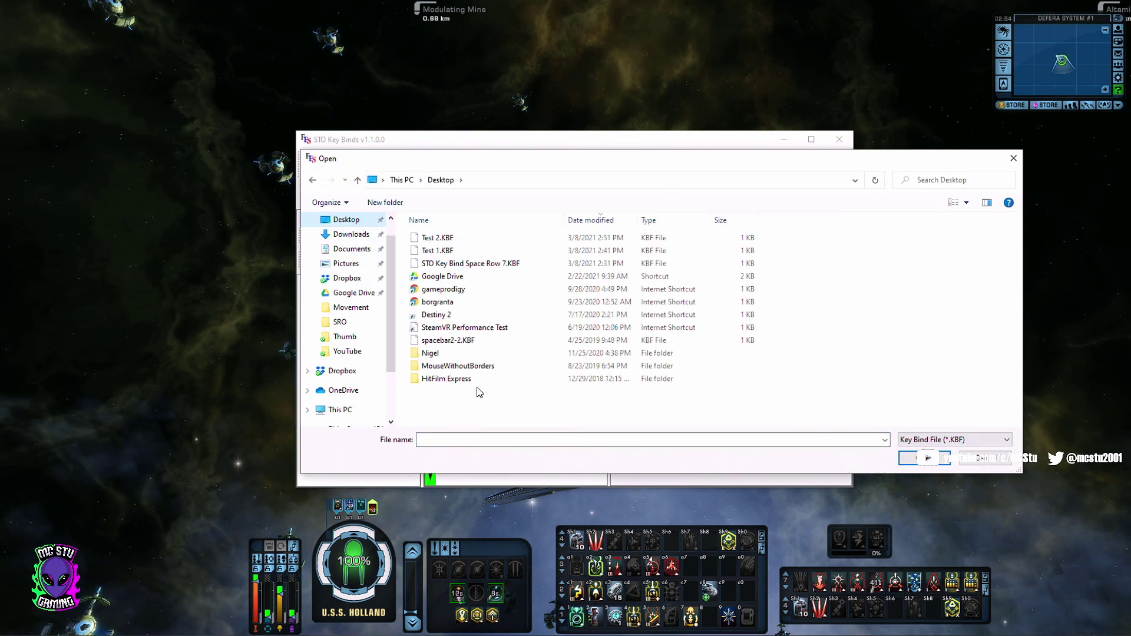
left_click(436, 238)
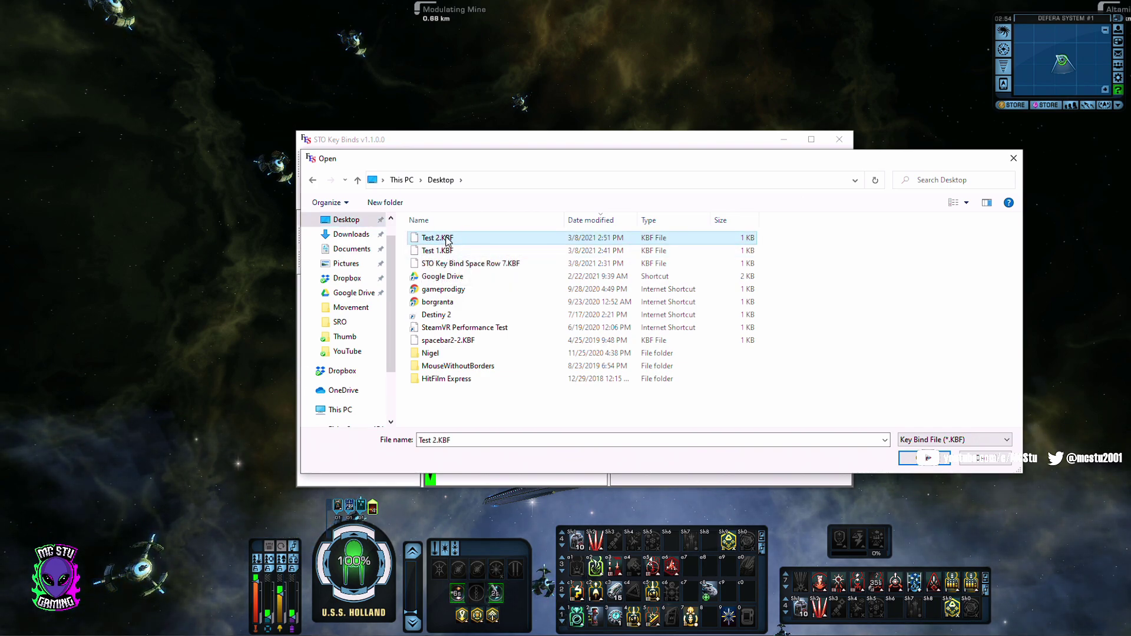
left_click(922, 462)
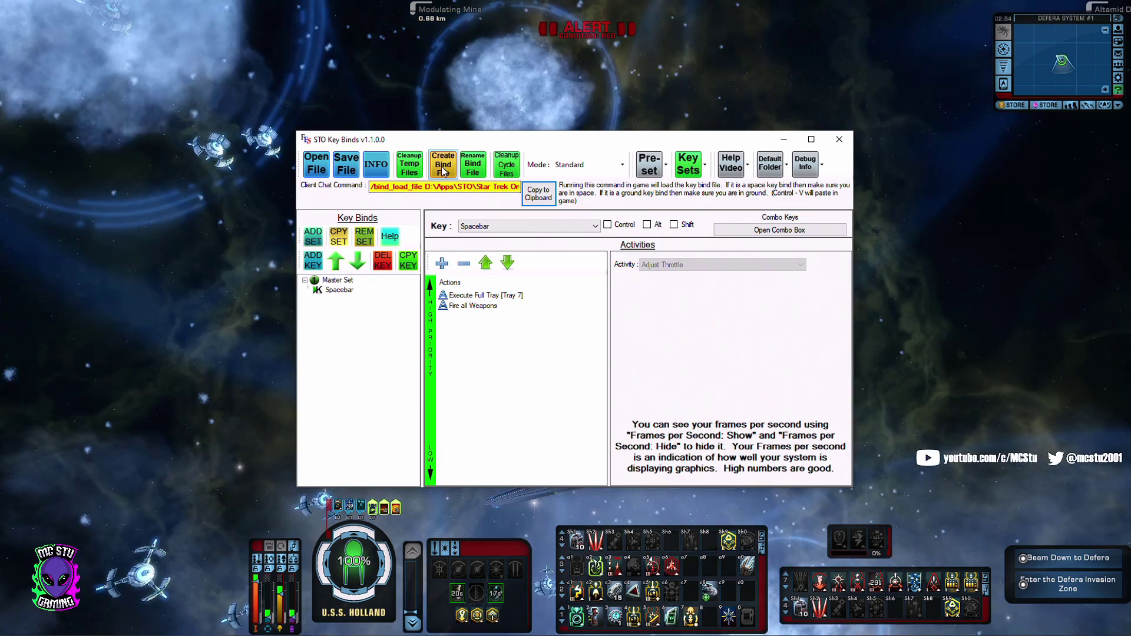
left_click(443, 171)
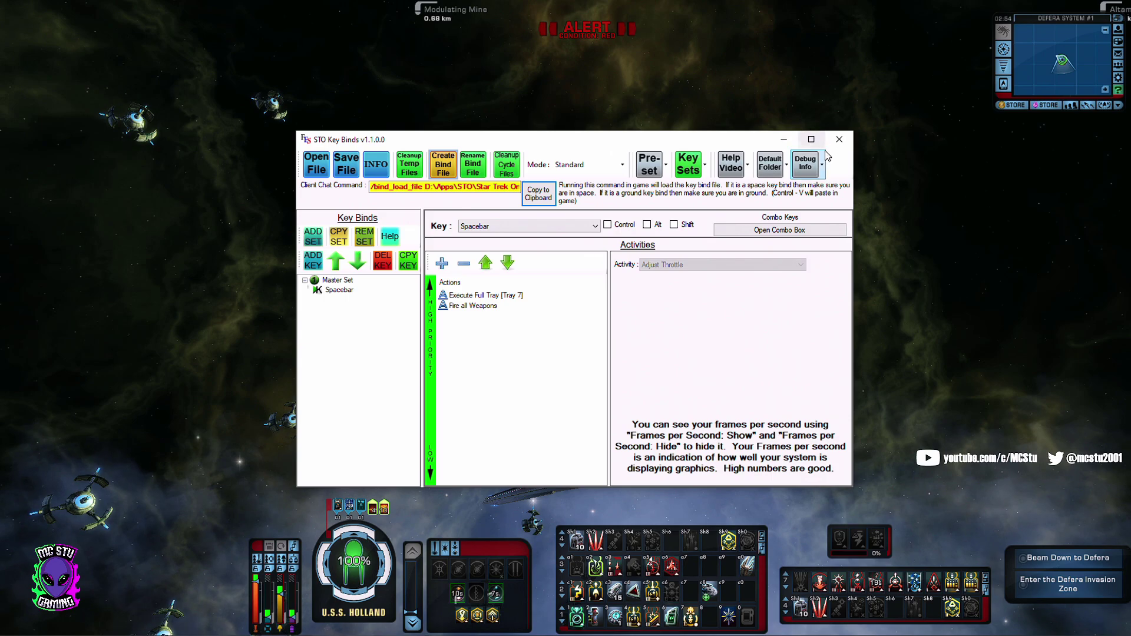
Return to the game and page the linked power trays through trays 6 and 3 to tray 4
left_click(784, 140)
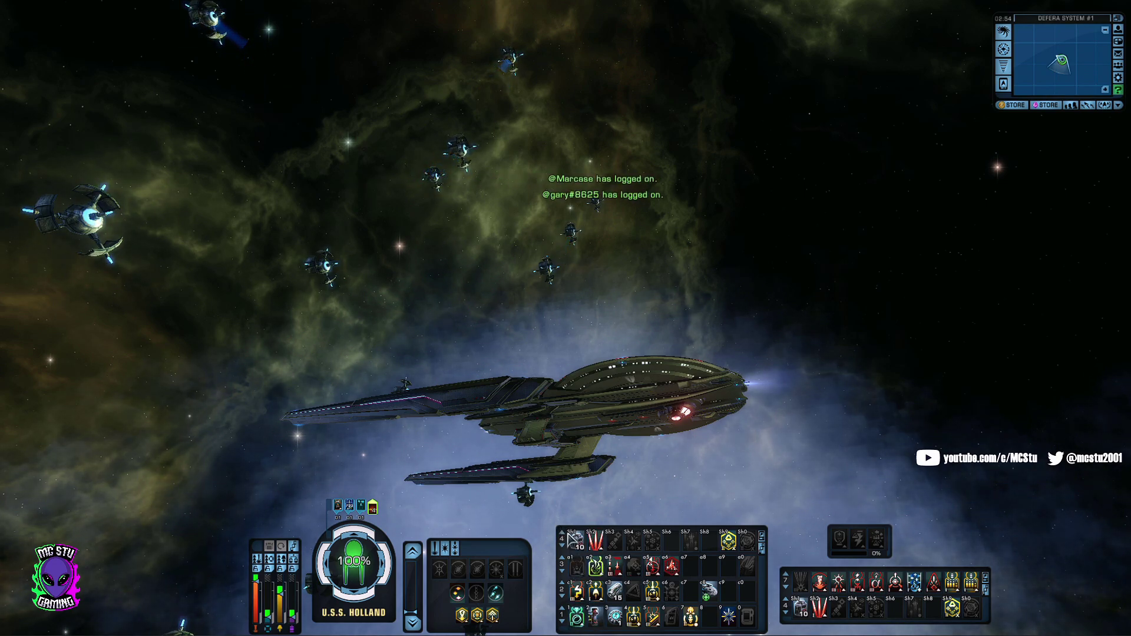
left_click(561, 533)
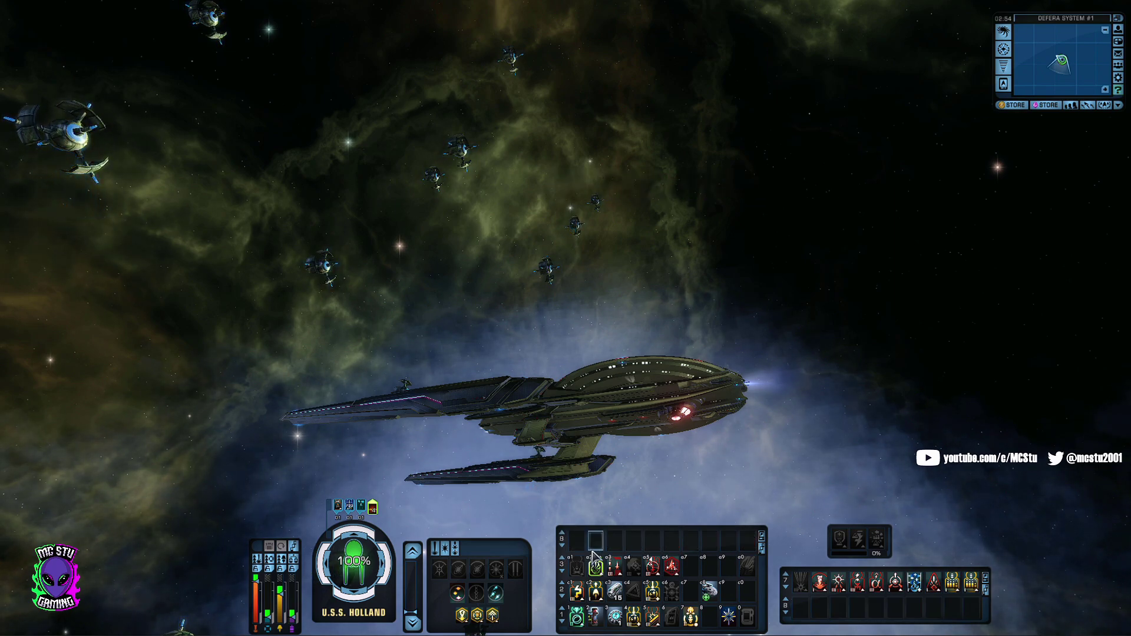
left_click(562, 547)
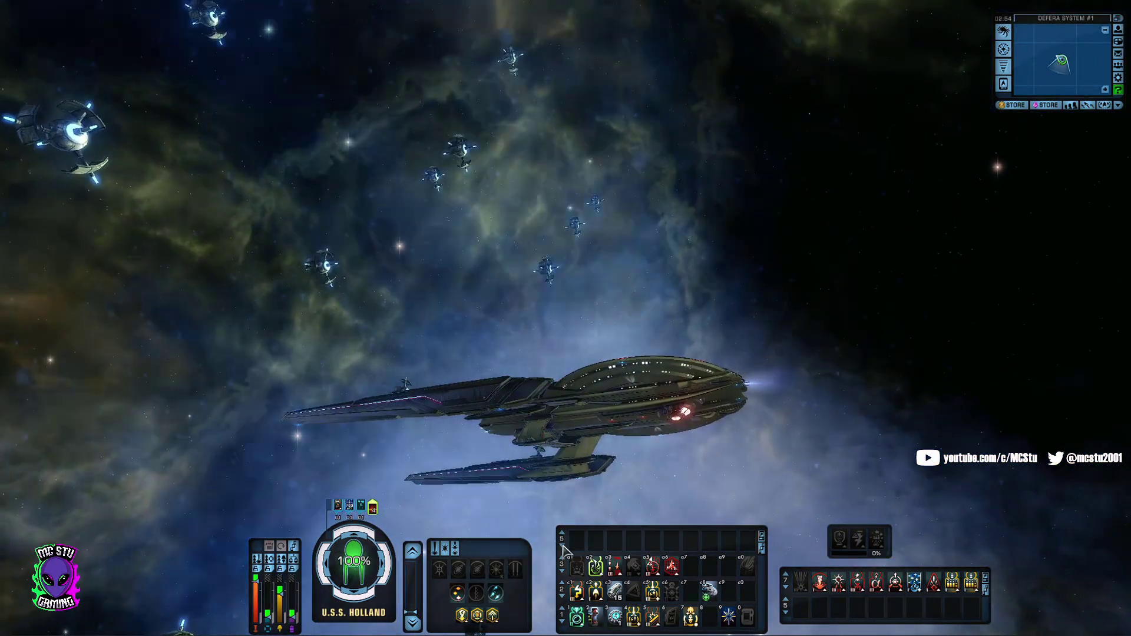
left_click(562, 547)
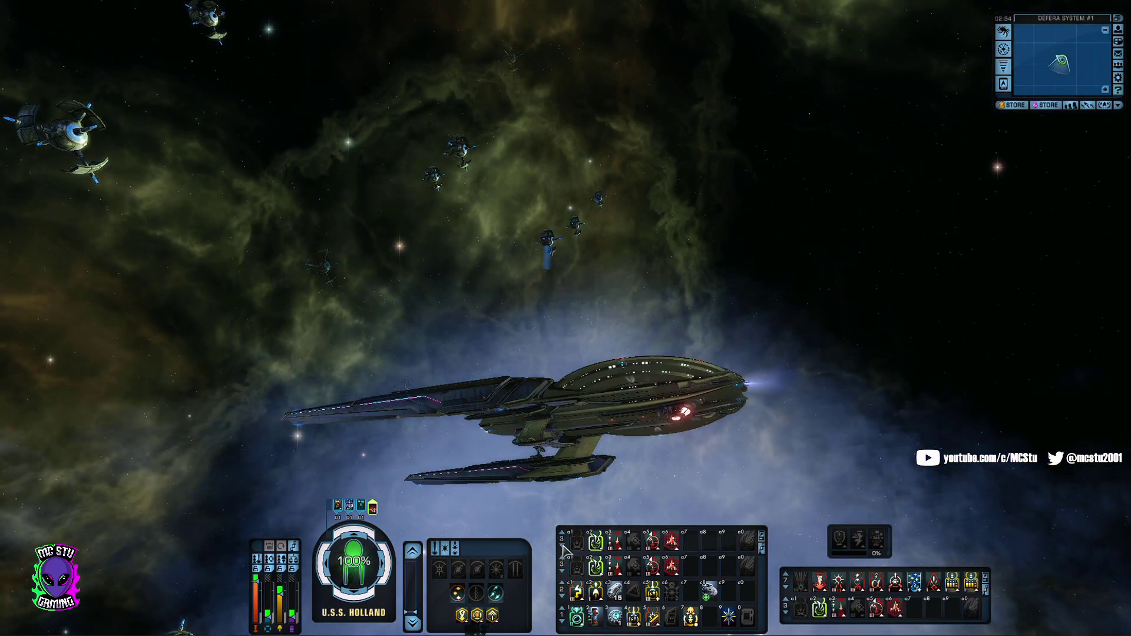
left_click(562, 533)
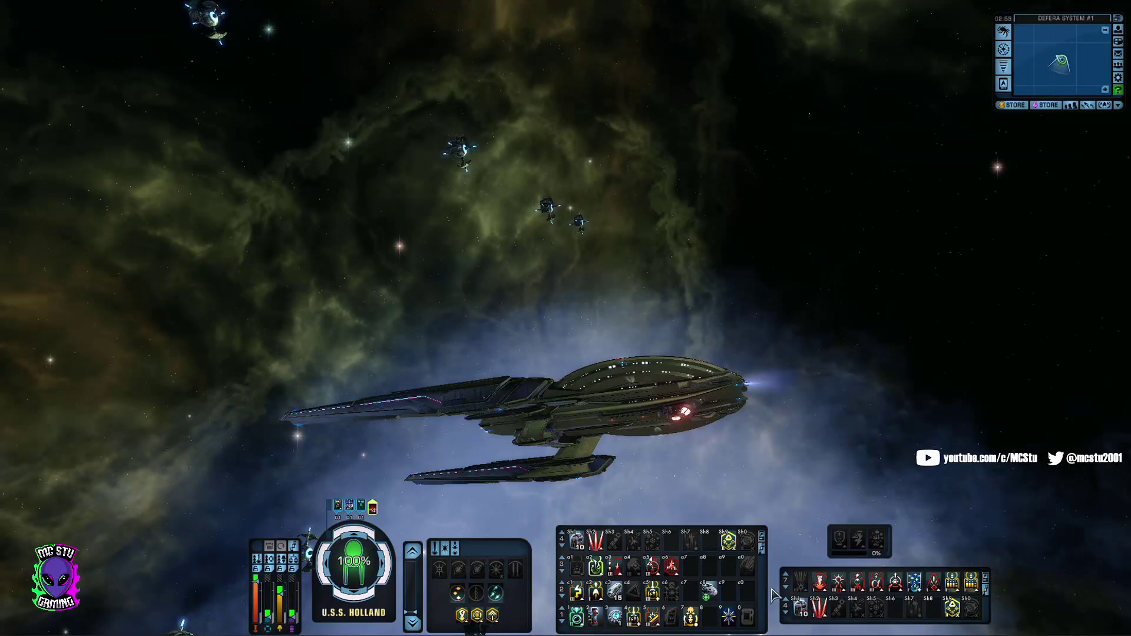
Show tray 7 above tray 4, remove one row from the main tray, and enter HUD rearranging mode
left_click(763, 553)
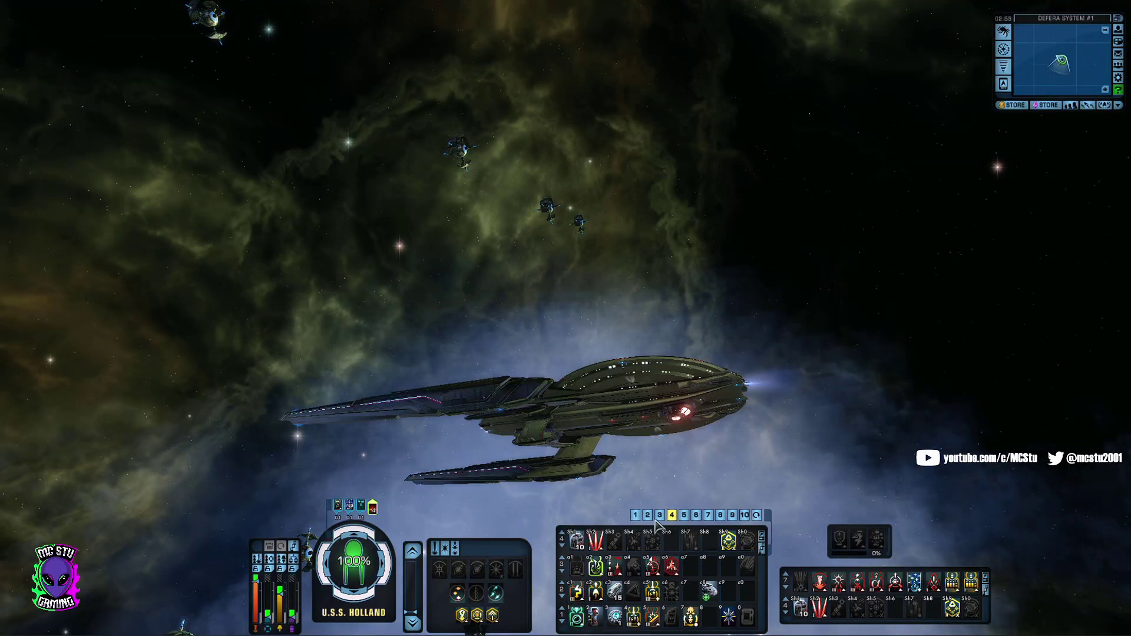
left_click(709, 515)
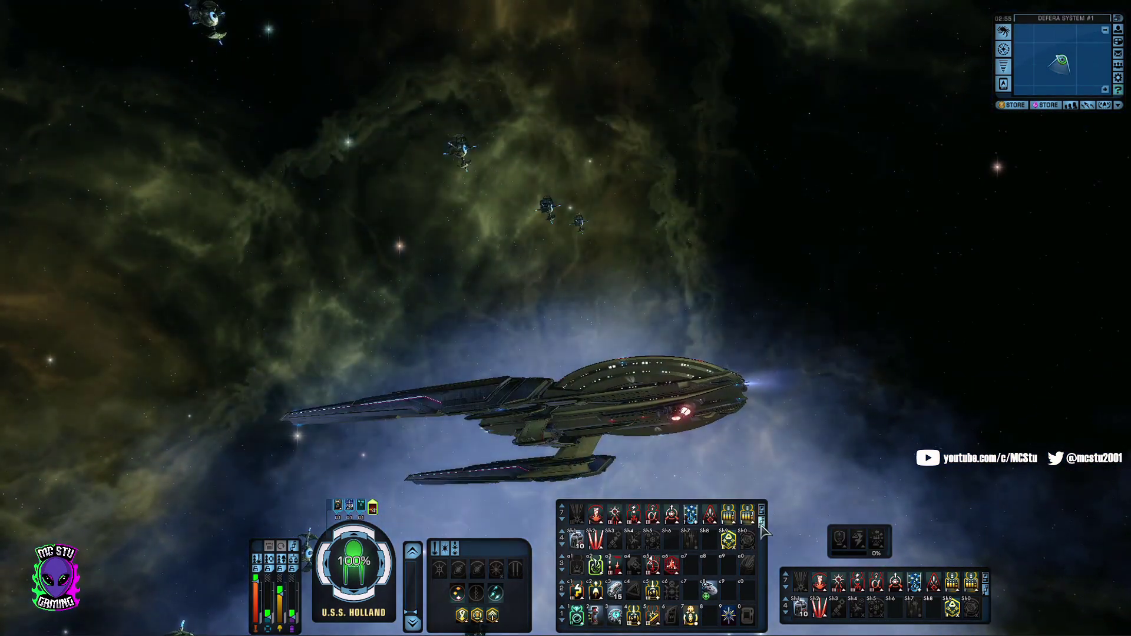
left_click(760, 519)
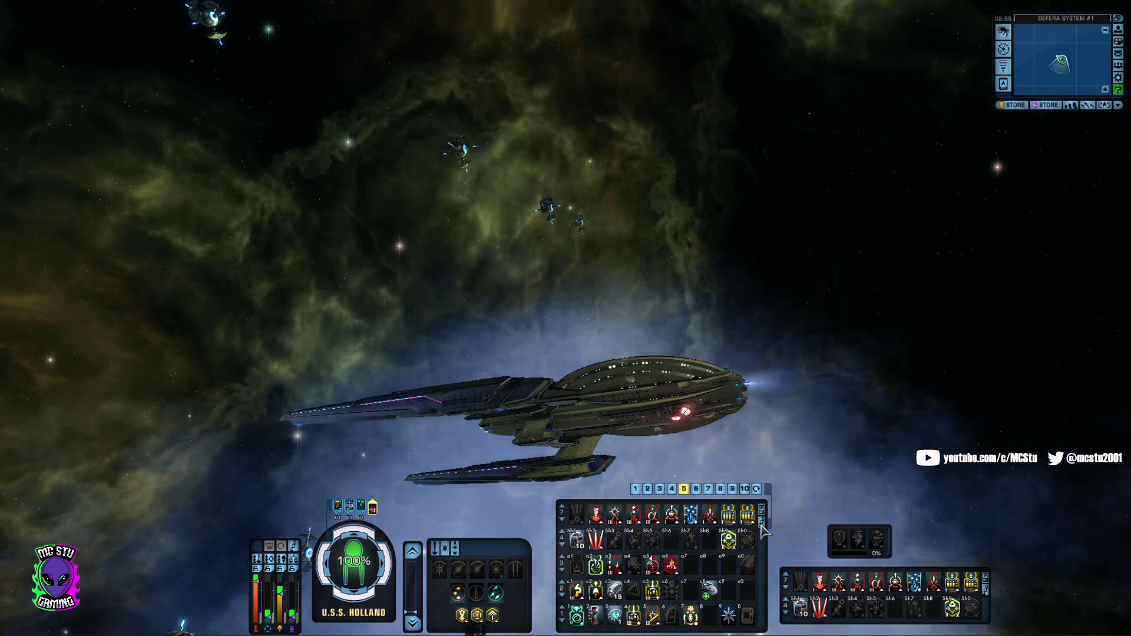
left_click(672, 489)
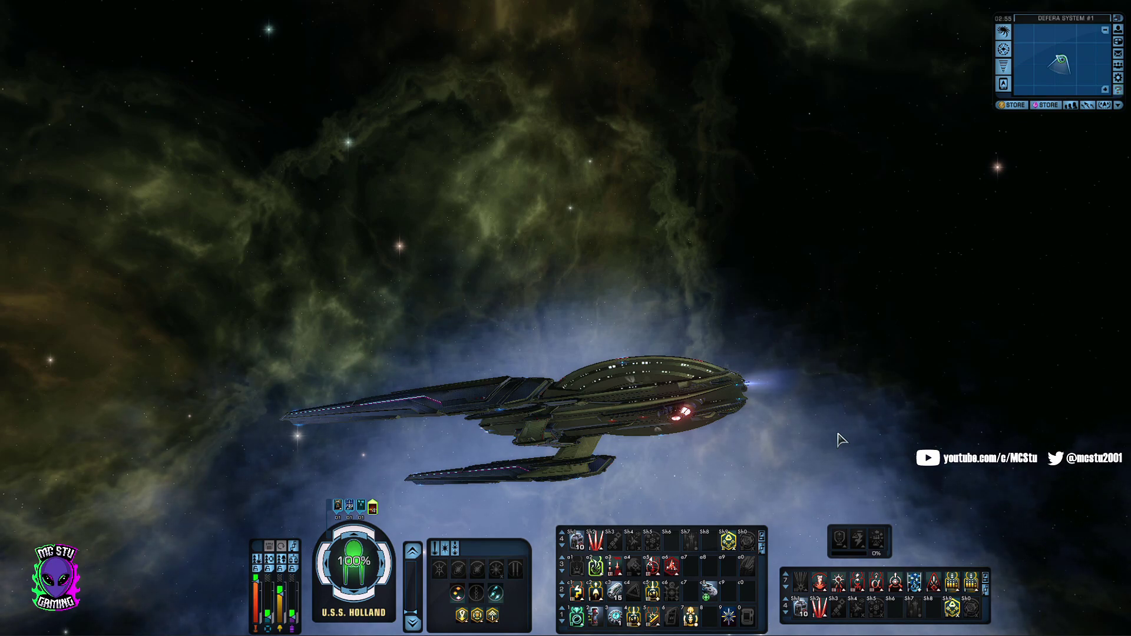
key("ctrl+F12")
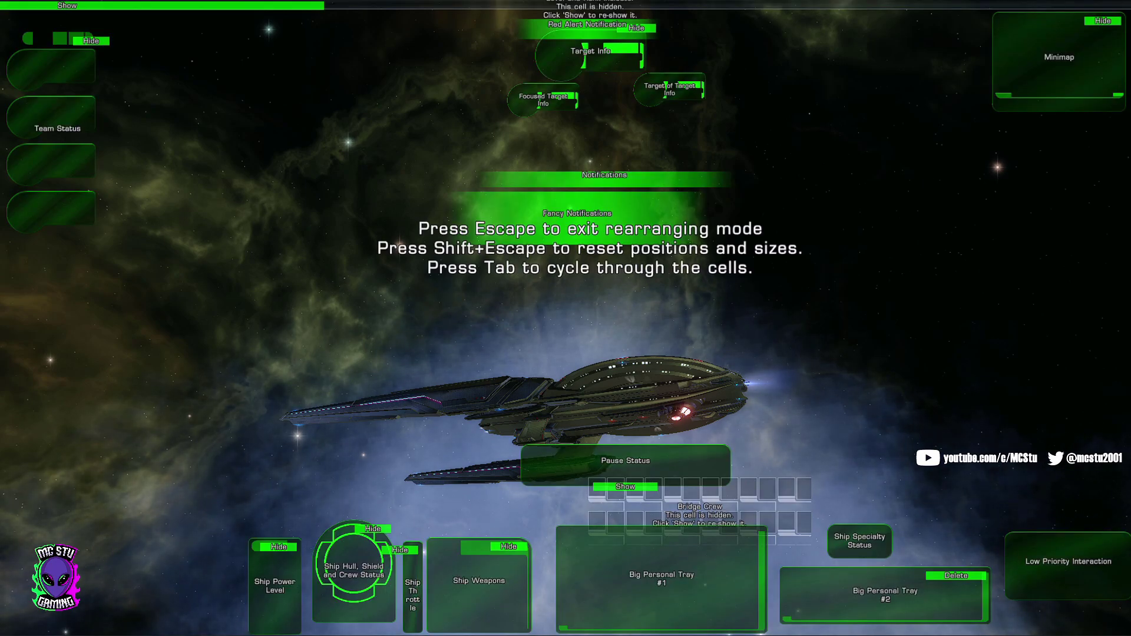
Replace Big Personal Tray #2 with a new tray placed up and right, above Ship Specialty Status
left_click(828, 609)
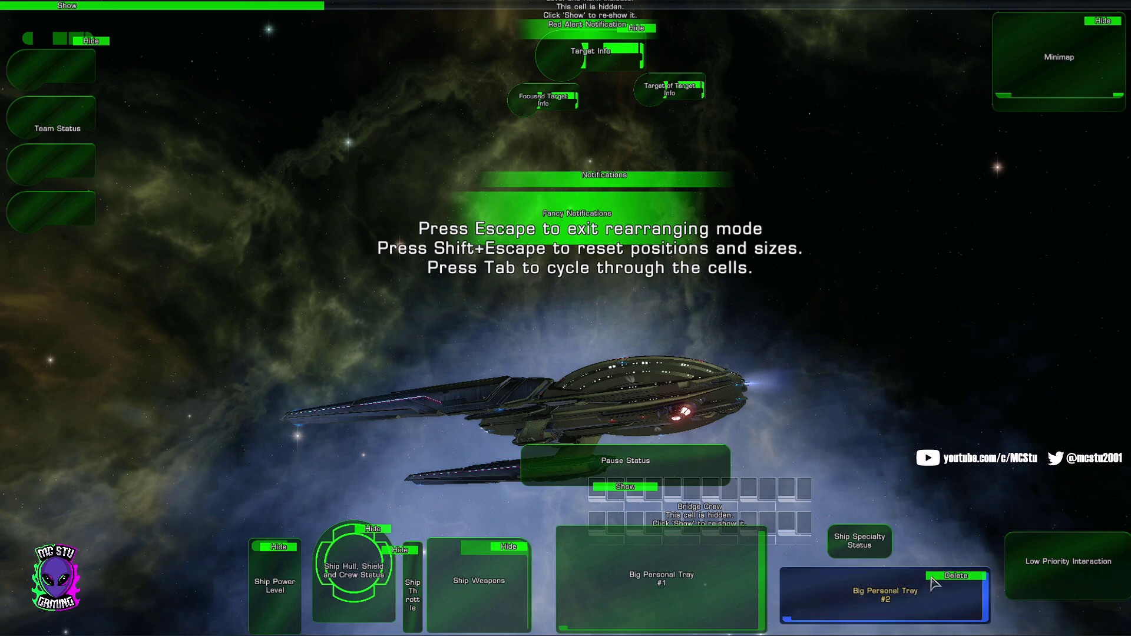
left_click(953, 575)
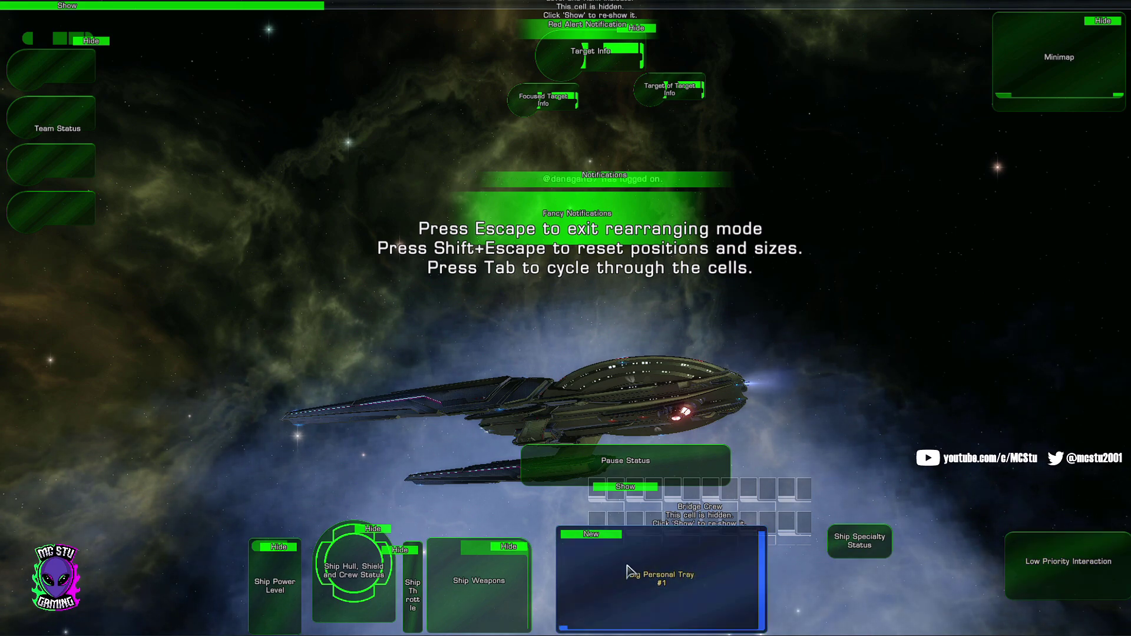
left_click(593, 537)
left_click_drag(716, 545, 832, 463)
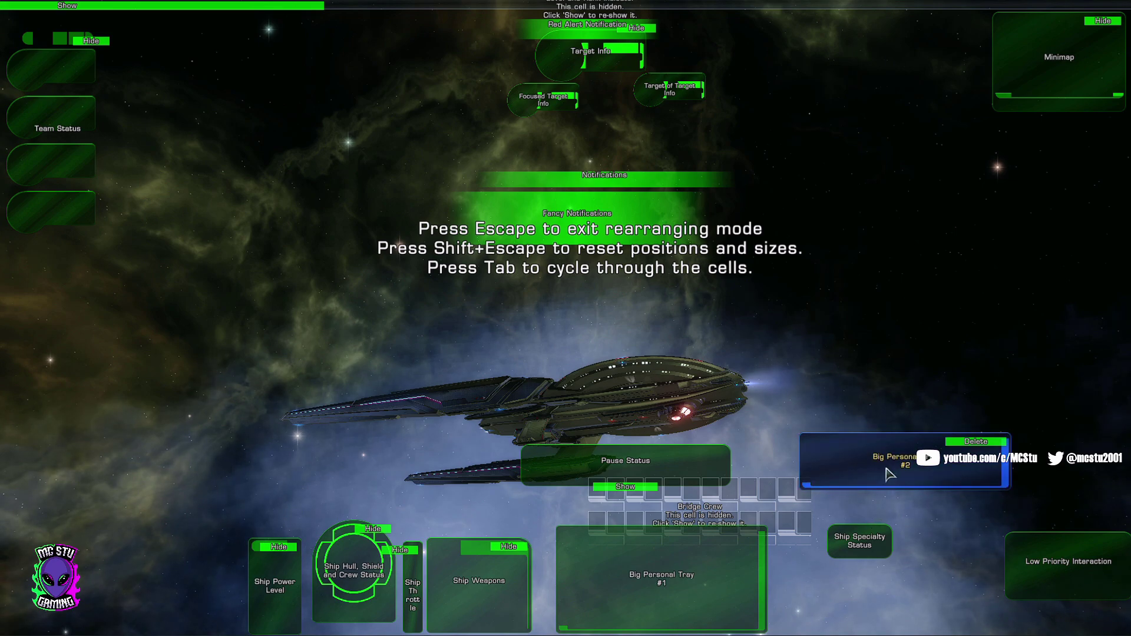
key("Escape")
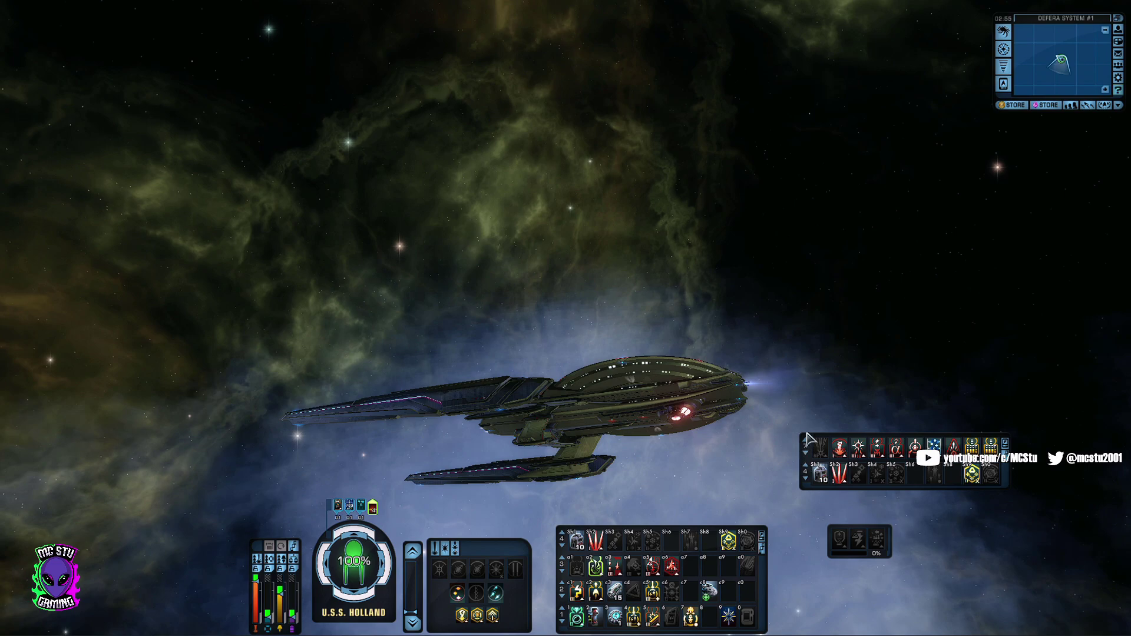
Page the floating tray's row through pages 3 and 4 to page 7, filling its first Sh slot
mouse_move(1002, 449)
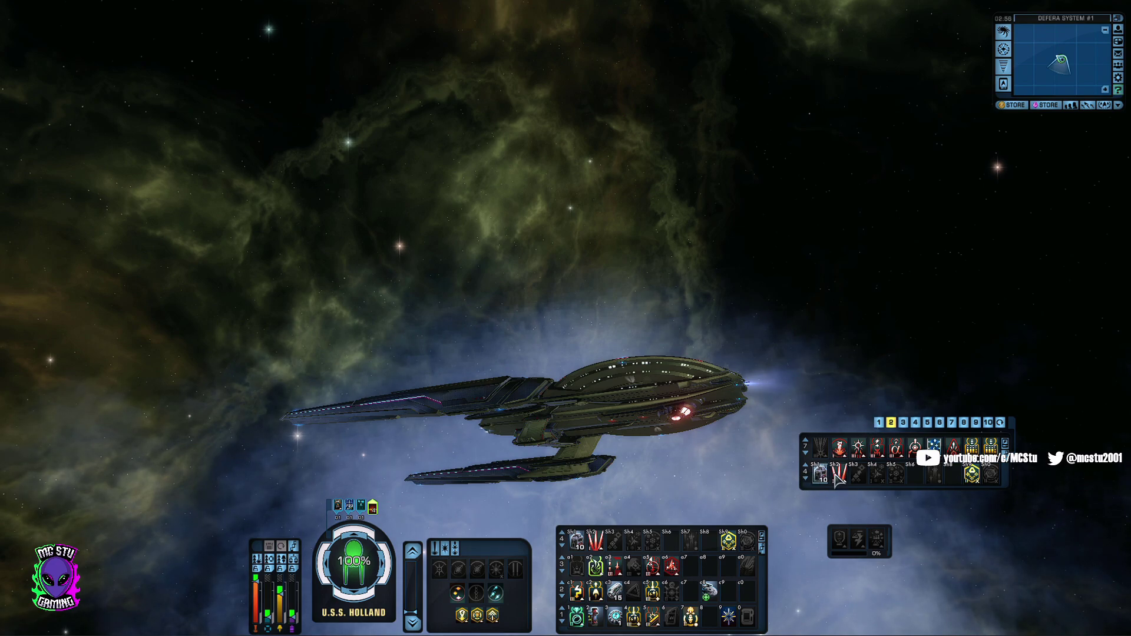
left_click(805, 480)
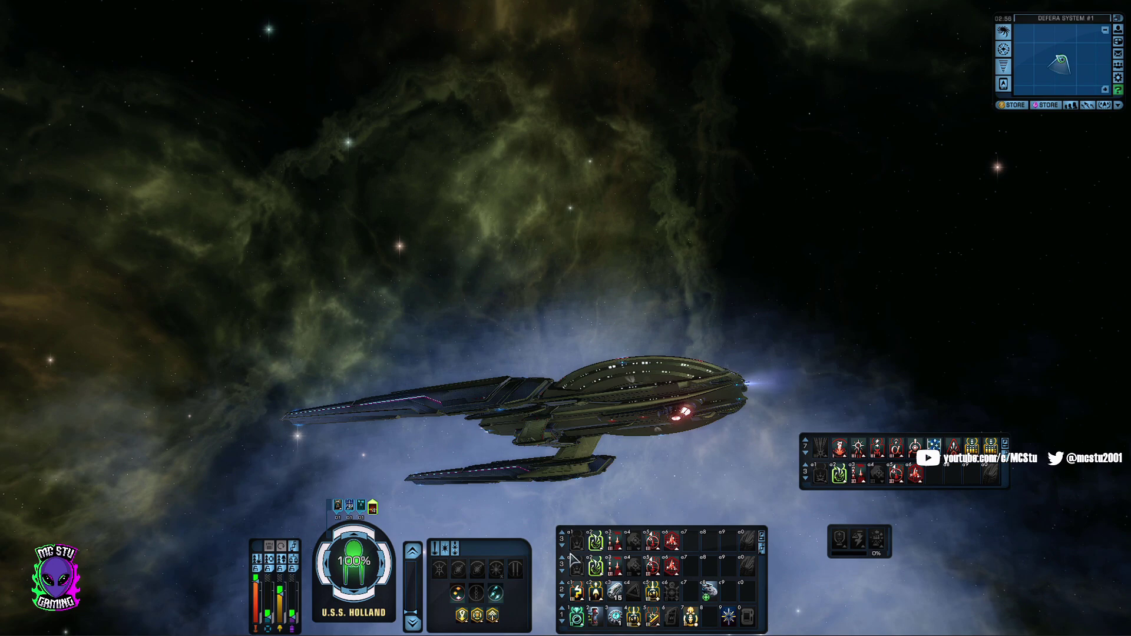
left_click(806, 464)
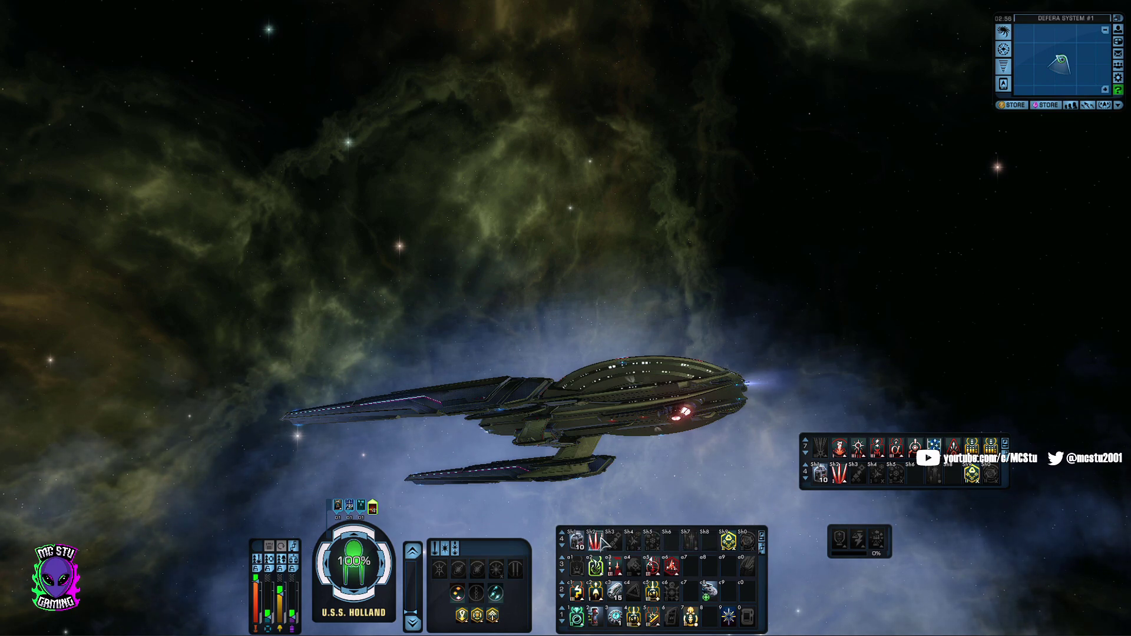
left_click(819, 474)
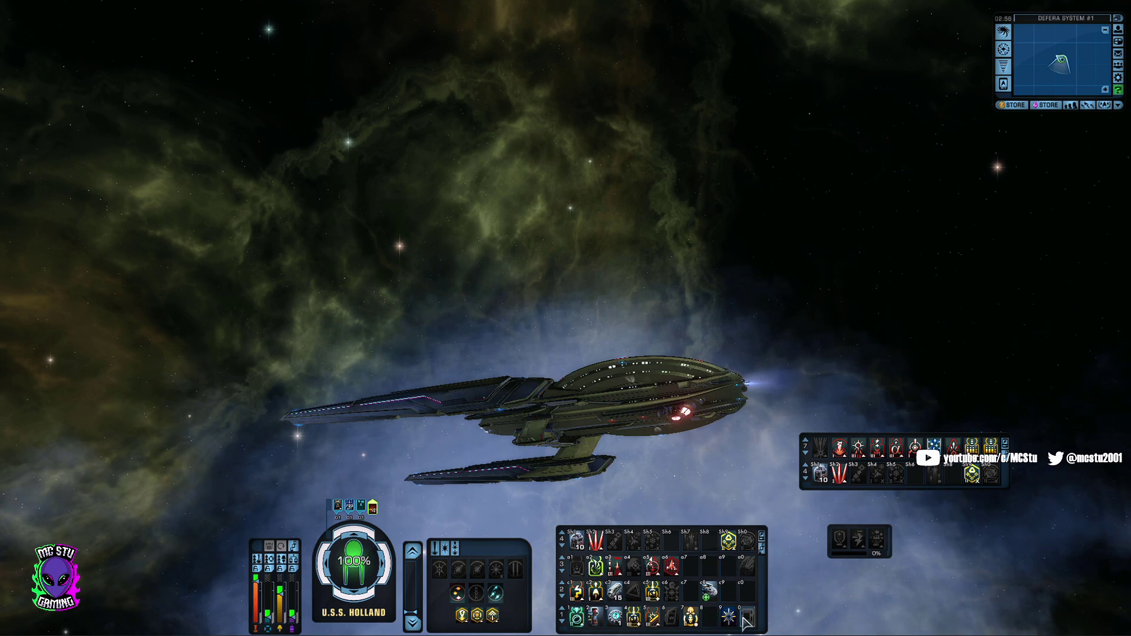
left_click(806, 465)
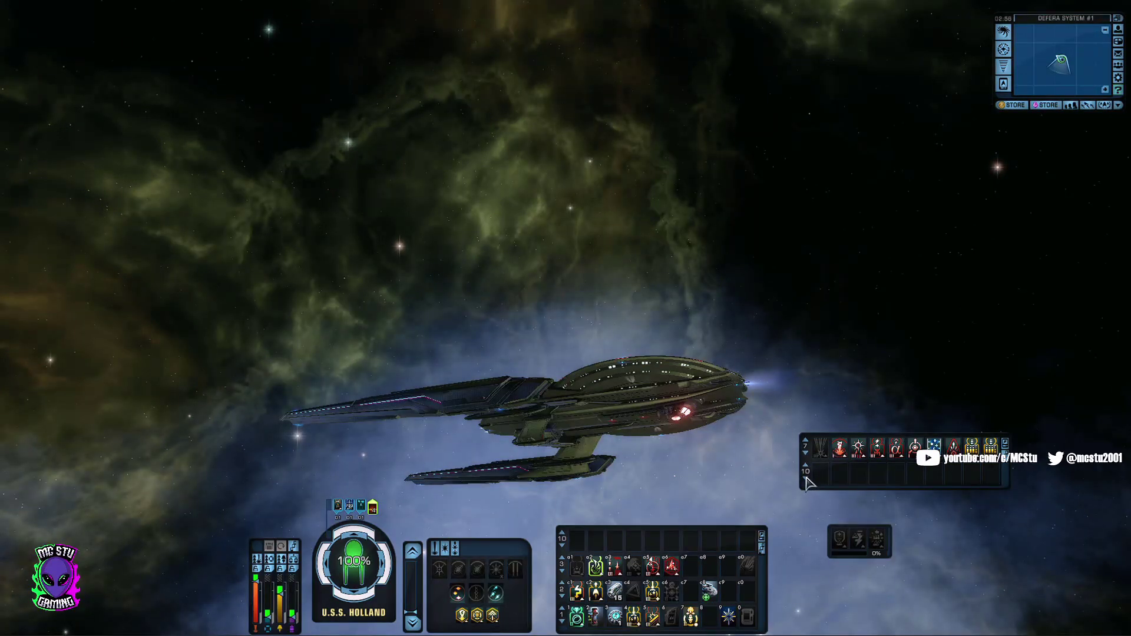
left_click(805, 479)
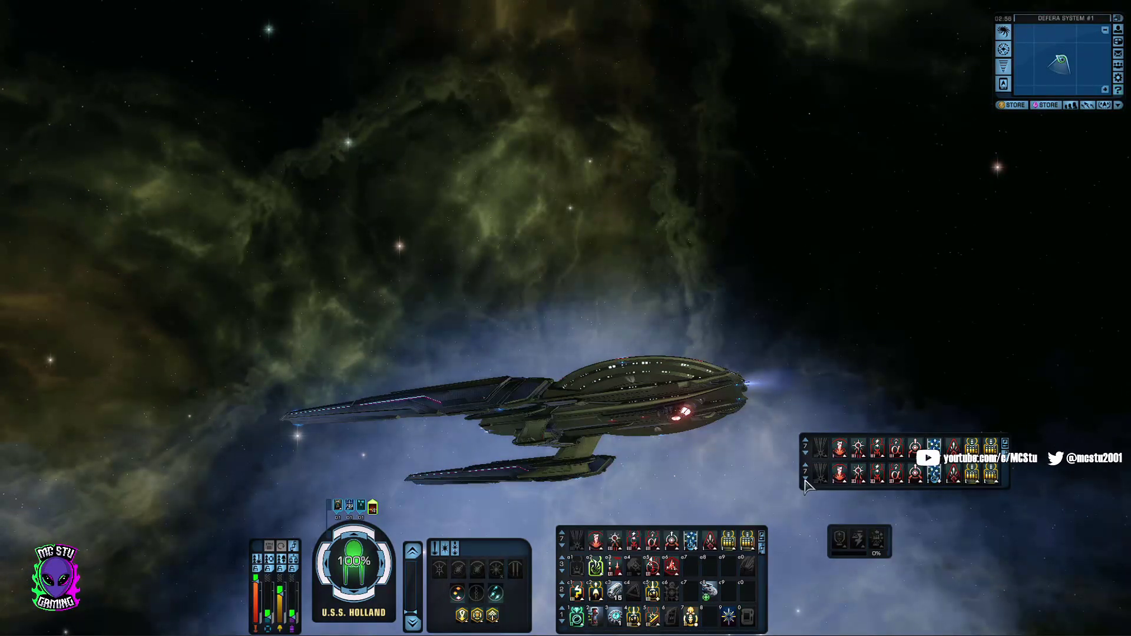
Set the floating tray to one row and open the Available Skills list
mouse_move(969, 471)
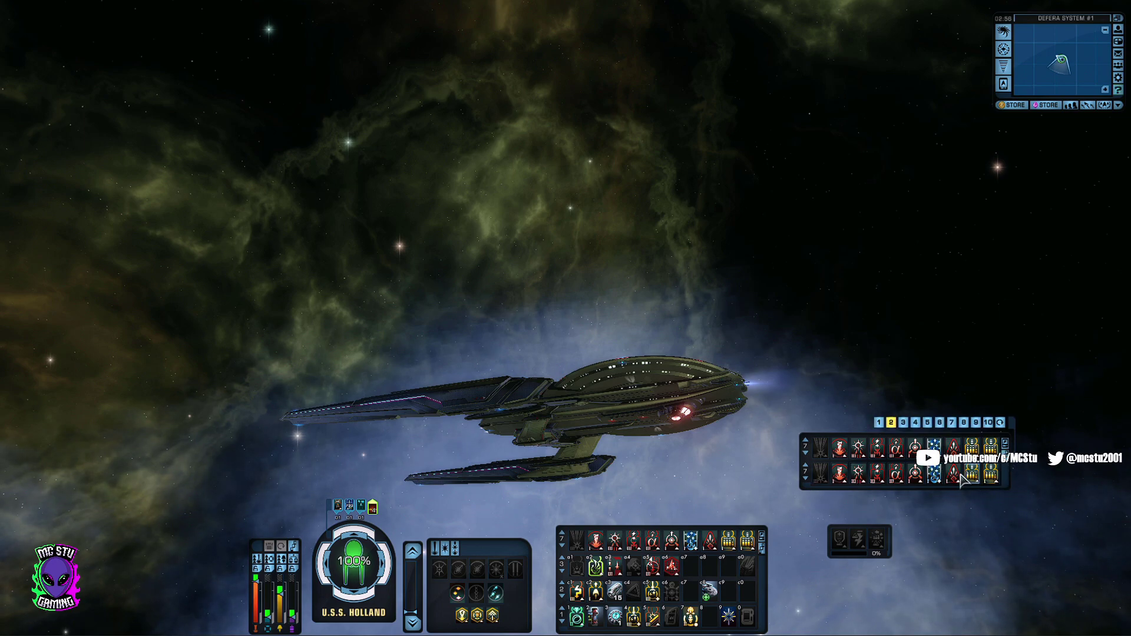
left_click(880, 423)
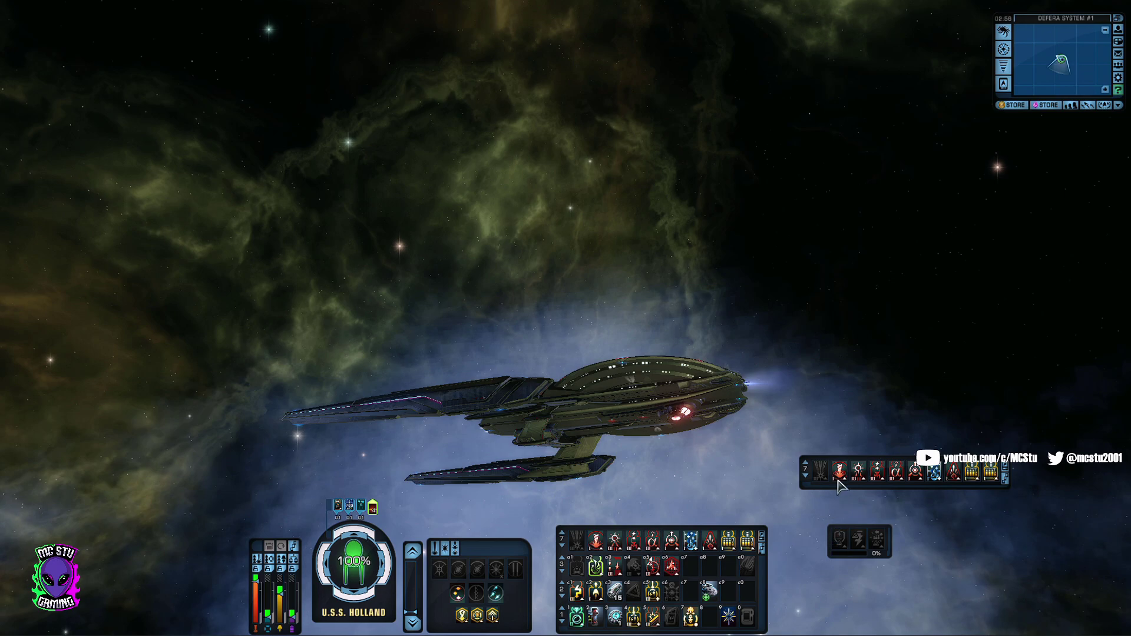
left_click(1006, 466)
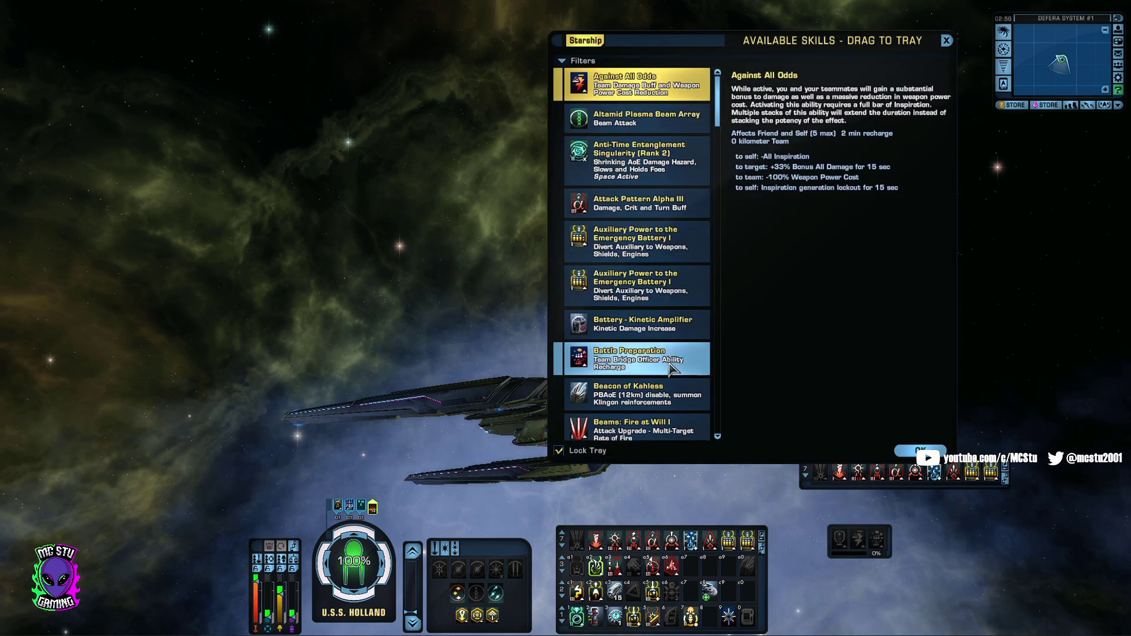
Close the skills list and expand the floating tray back to two rows
left_click(895, 452)
mouse_move(918, 472)
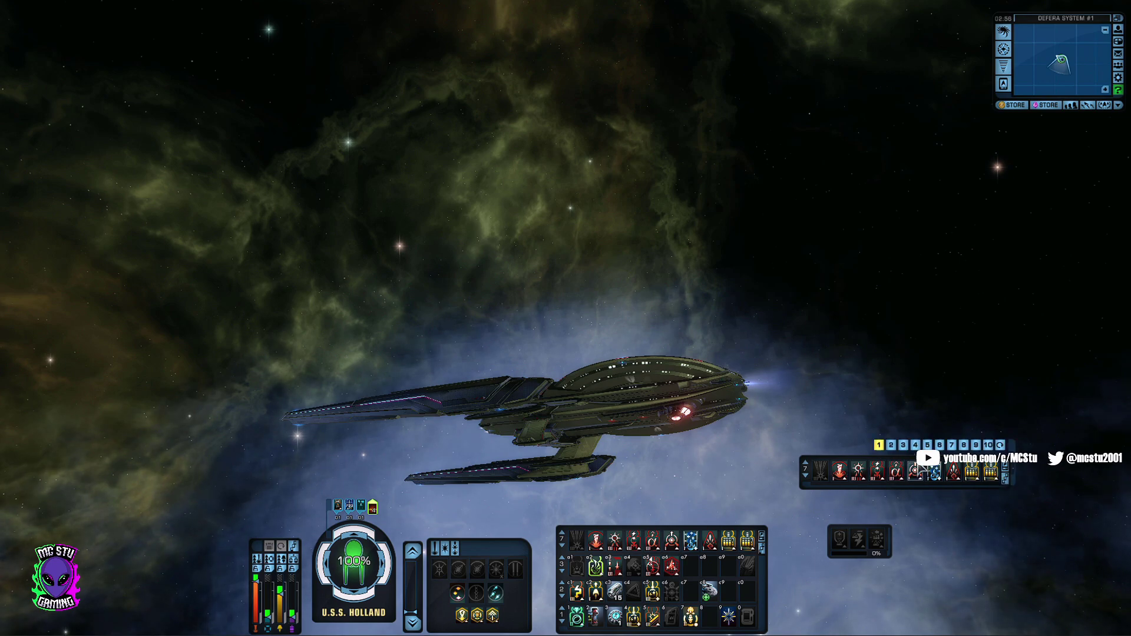
left_click_drag(893, 457, 842, 436)
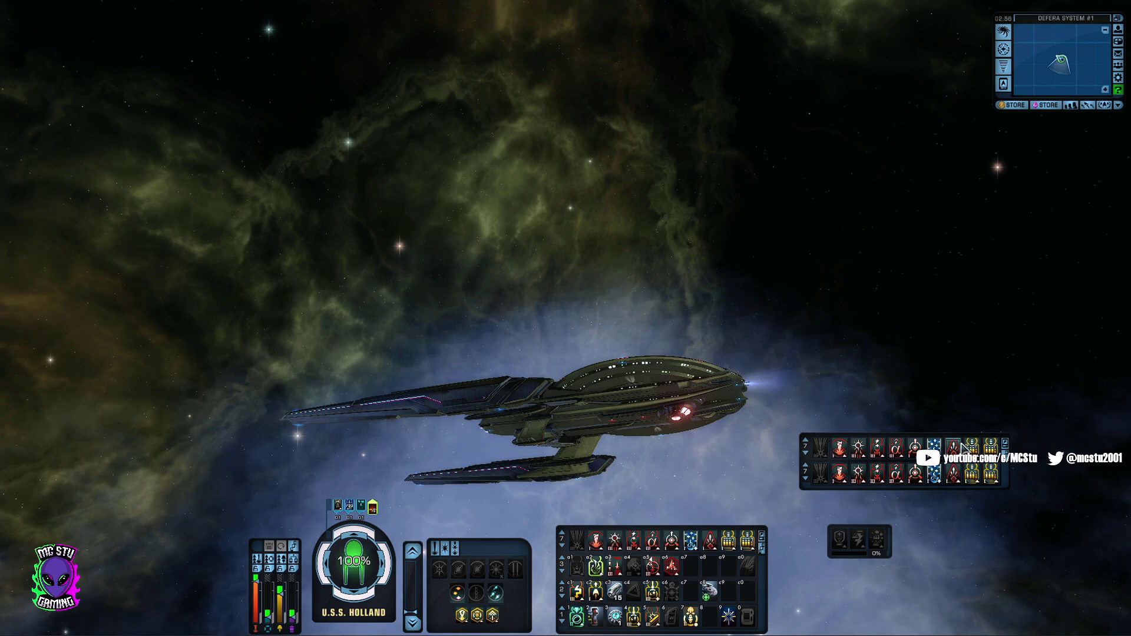
Page the tray row to tray 4's Sh abilities and rotate the floating tray into a vertical column
left_click(561, 546)
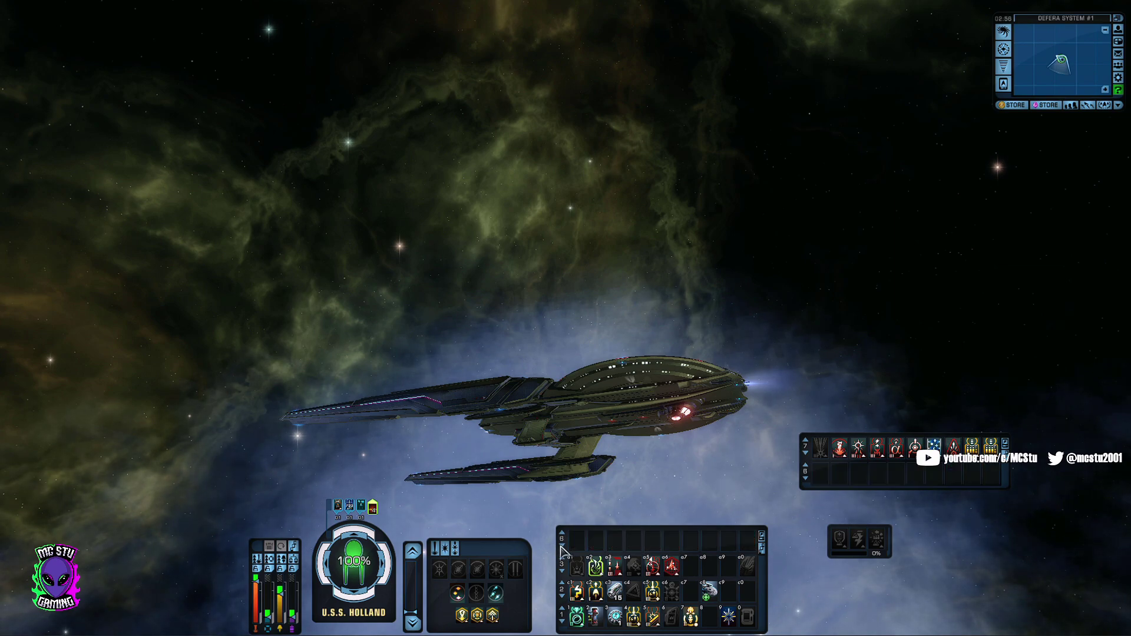
left_click(562, 547)
left_click(561, 534)
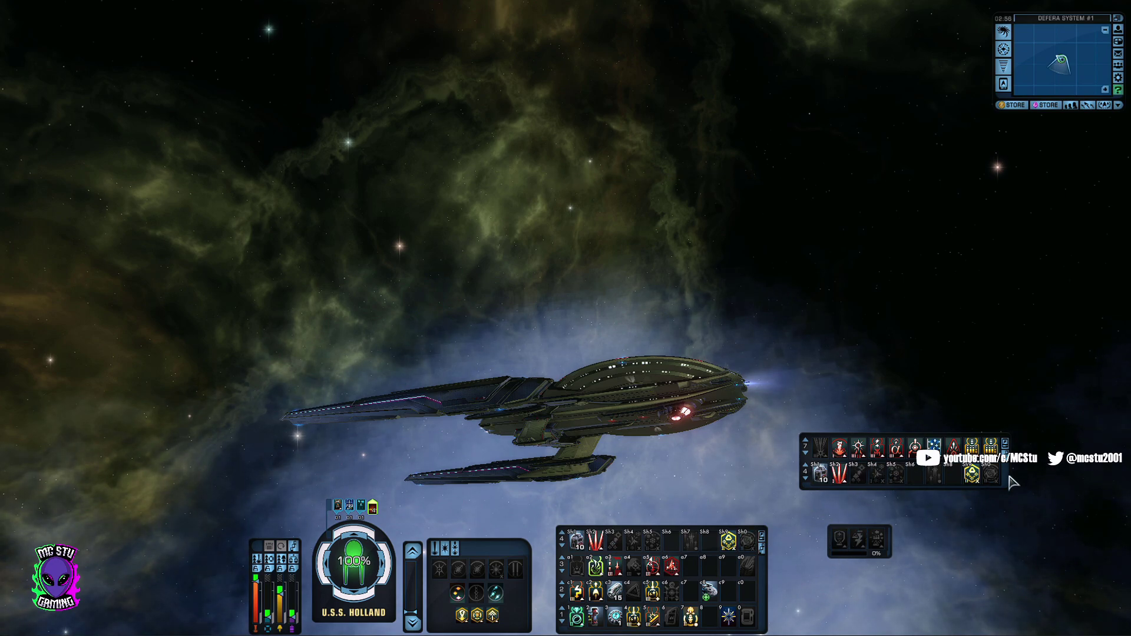
mouse_move(1006, 462)
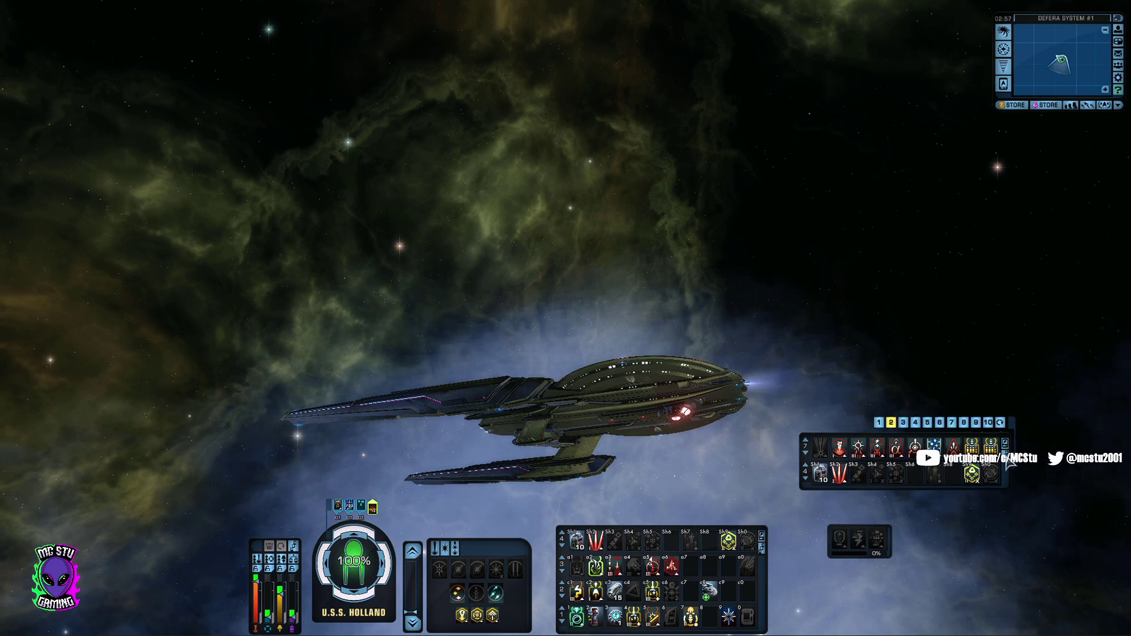
left_click(1001, 422)
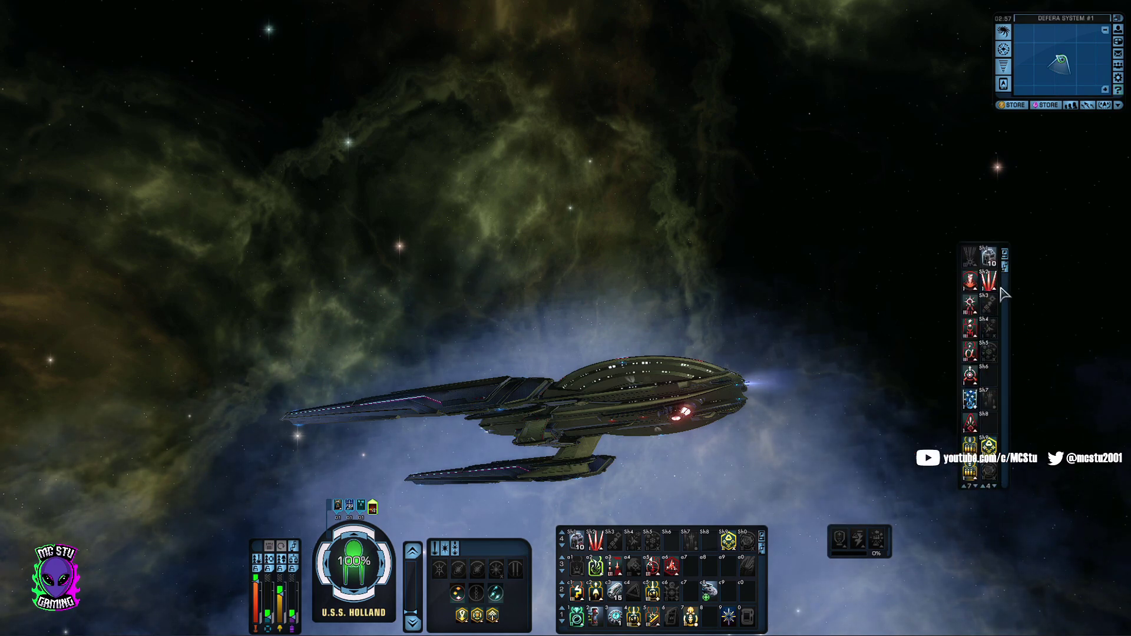
Move the vertical tray down and left, then rotate it back to a horizontal layout
key("ctrl+F12")
left_click_drag(1004, 305, 920, 435)
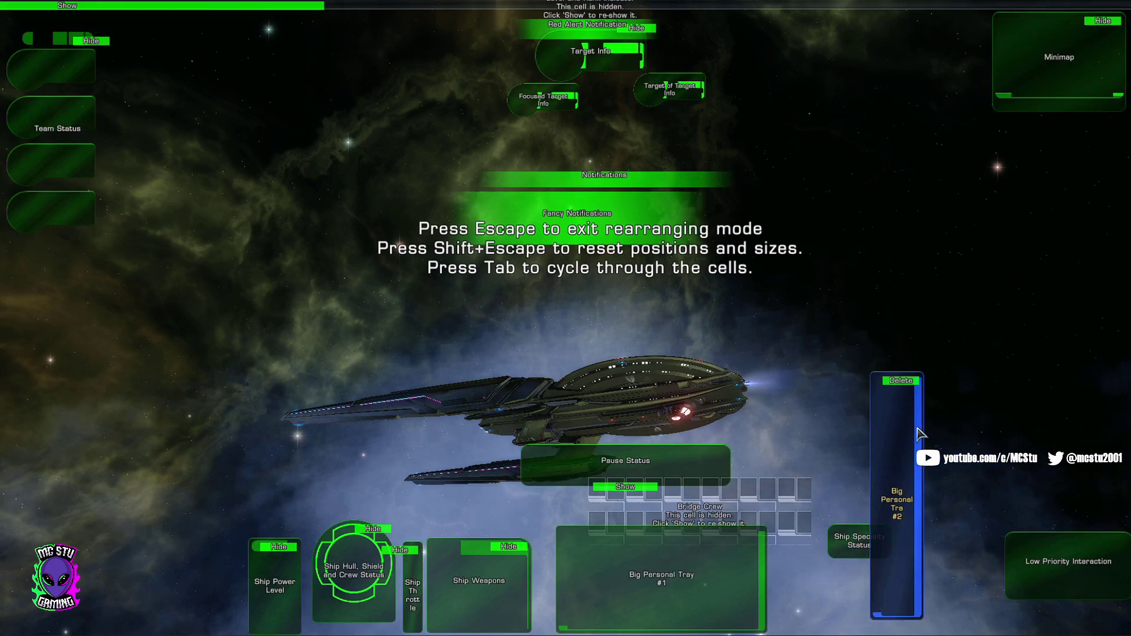
key("Escape")
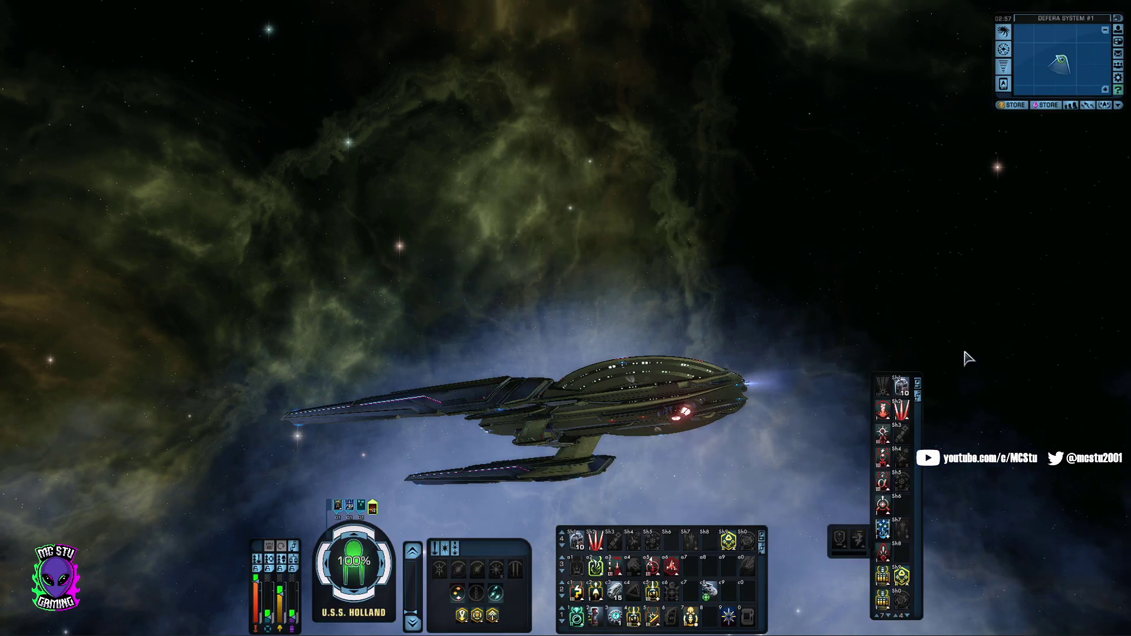
mouse_move(919, 403)
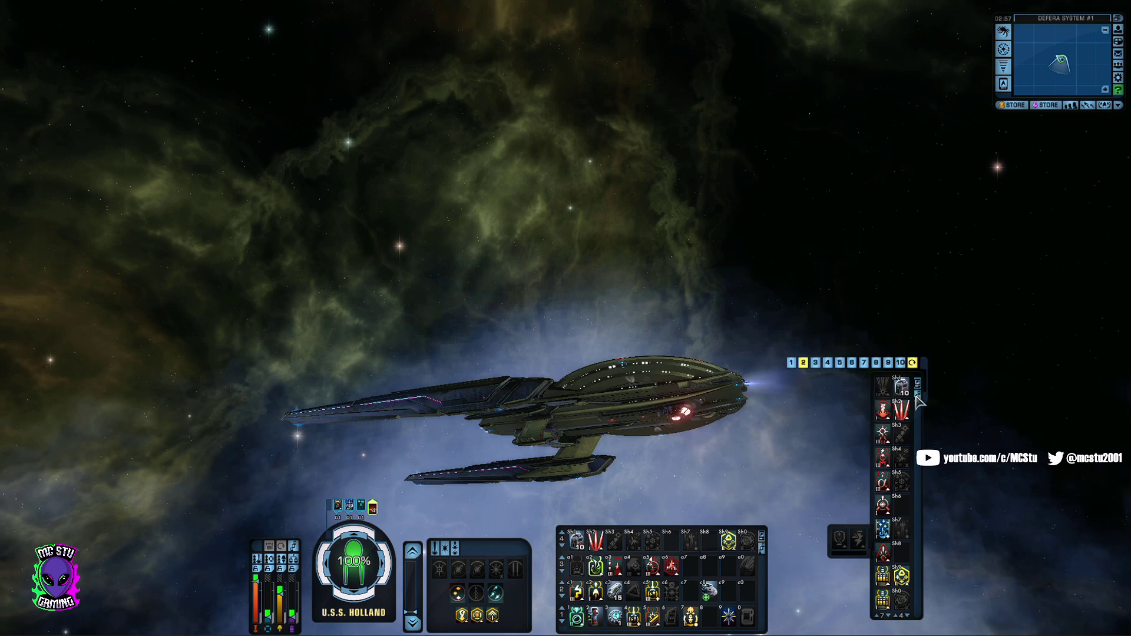
left_click(912, 363)
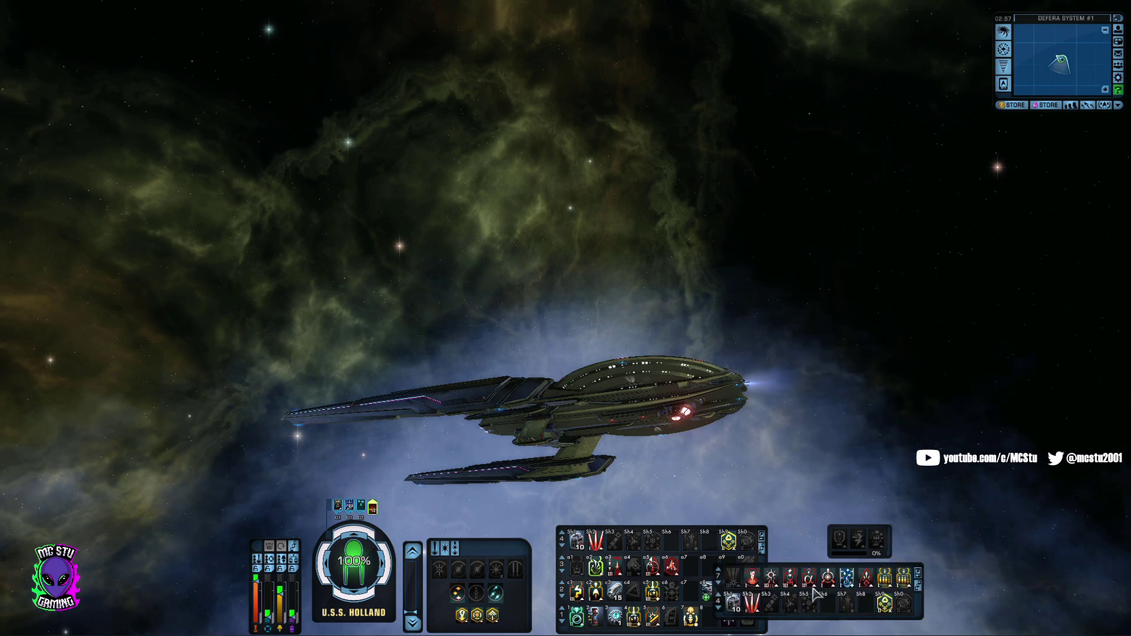
Shift Big Personal Tray #2 further right along the bottom of the HUD
key("ctrl+F12")
left_click_drag(845, 583, 910, 584)
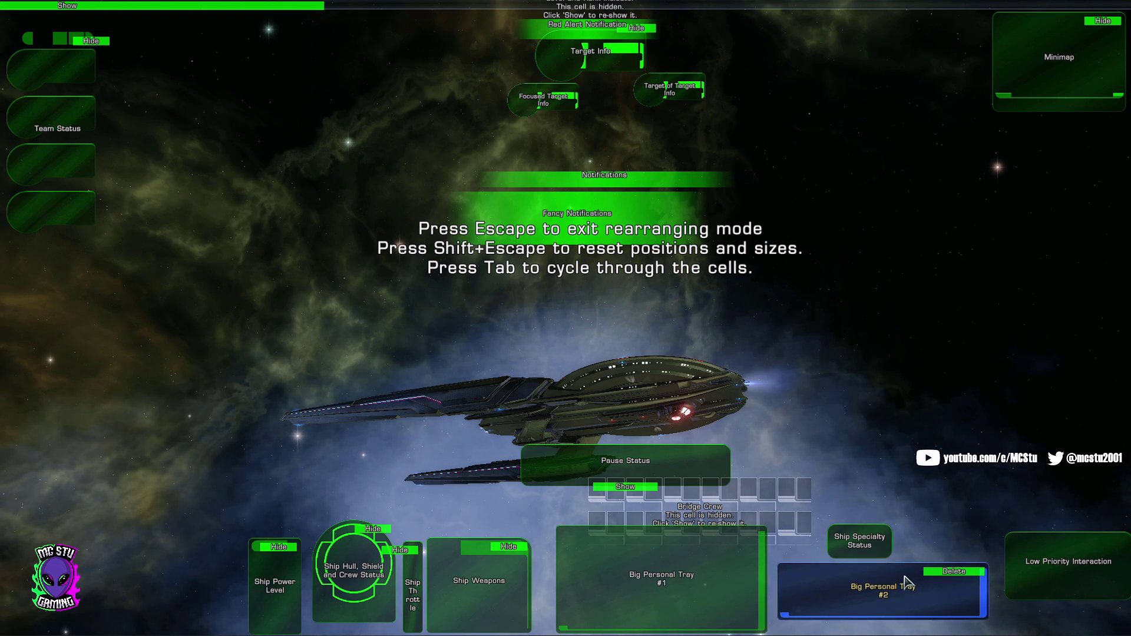
key("Escape")
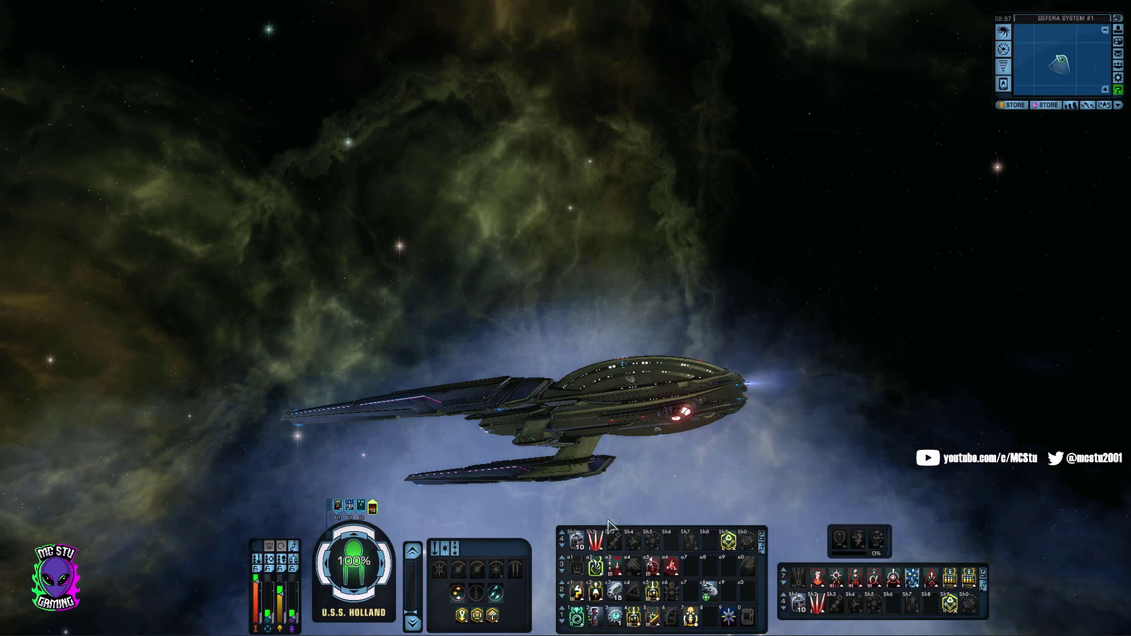